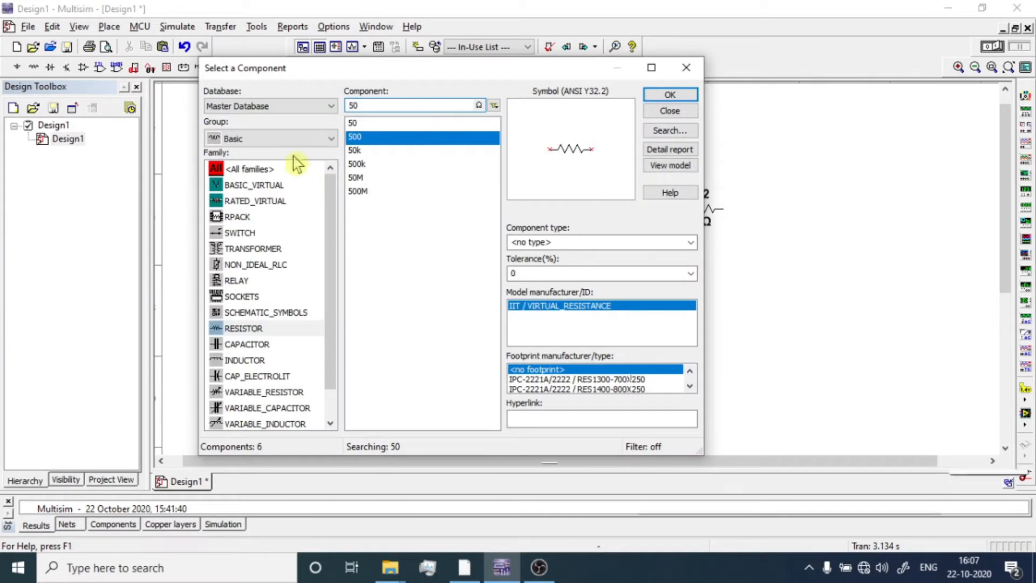
# Place a GROUND component from the POWER_SOURCES family of the Sources group in the lower-left area of the schematic.
pyautogui.click(278, 139)
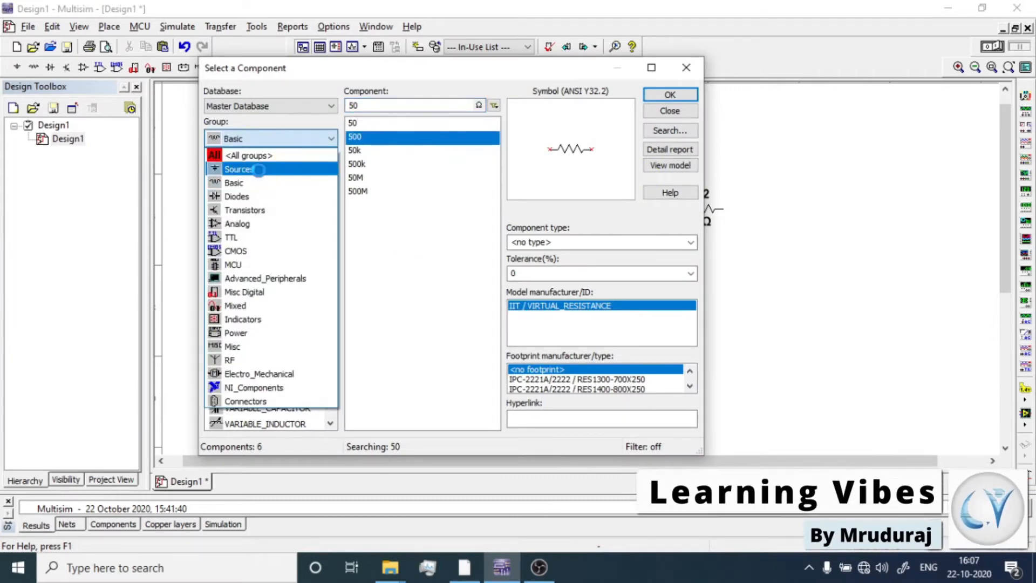
pyautogui.click(264, 170)
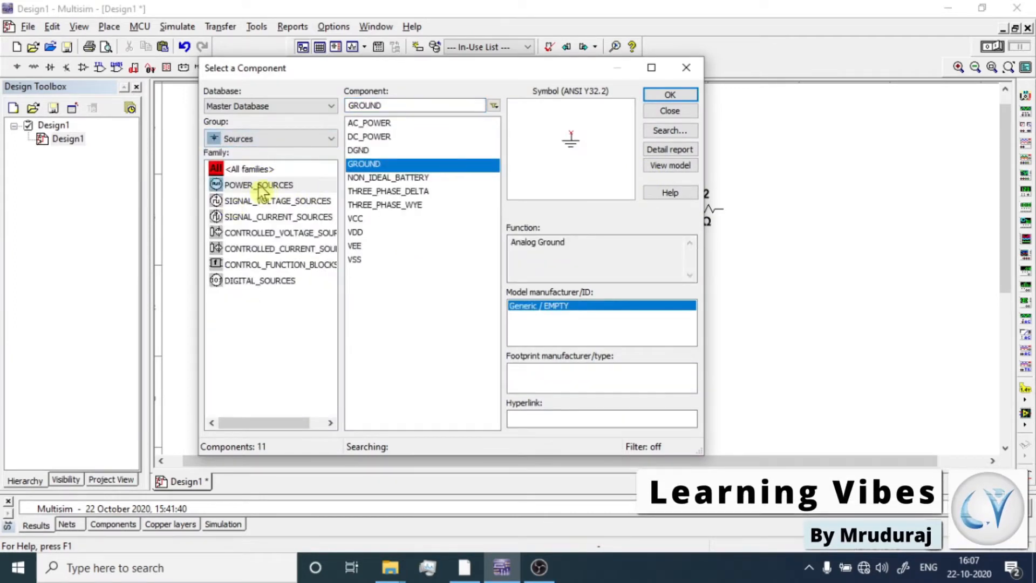
pyautogui.click(254, 186)
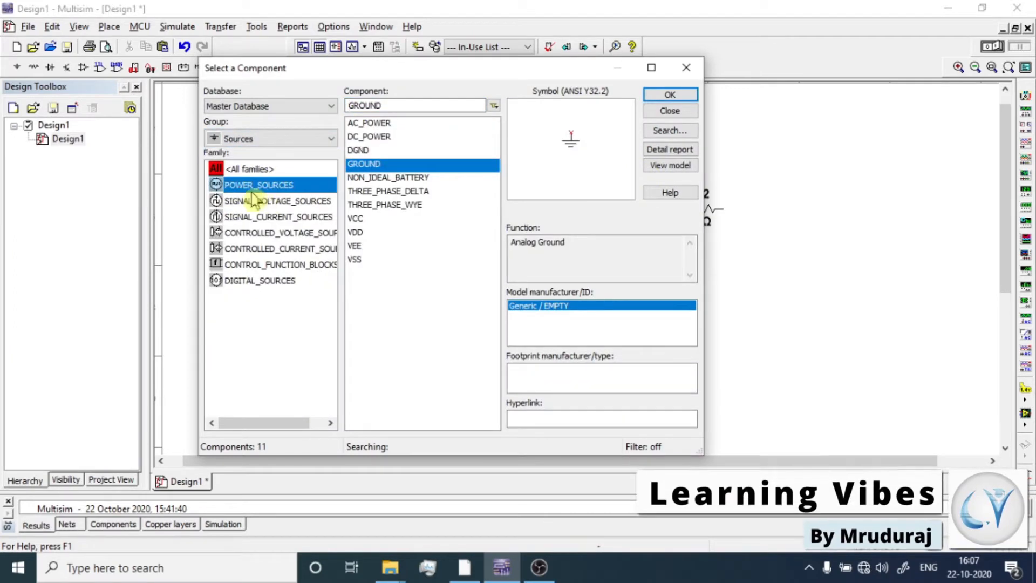
pyautogui.click(352, 167)
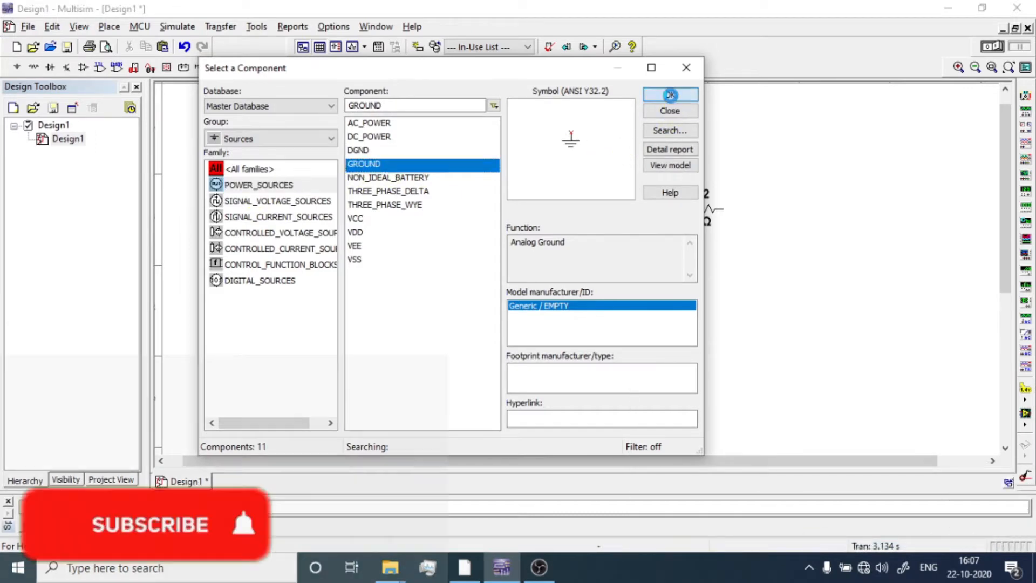
pyautogui.click(670, 94)
pyautogui.click(262, 296)
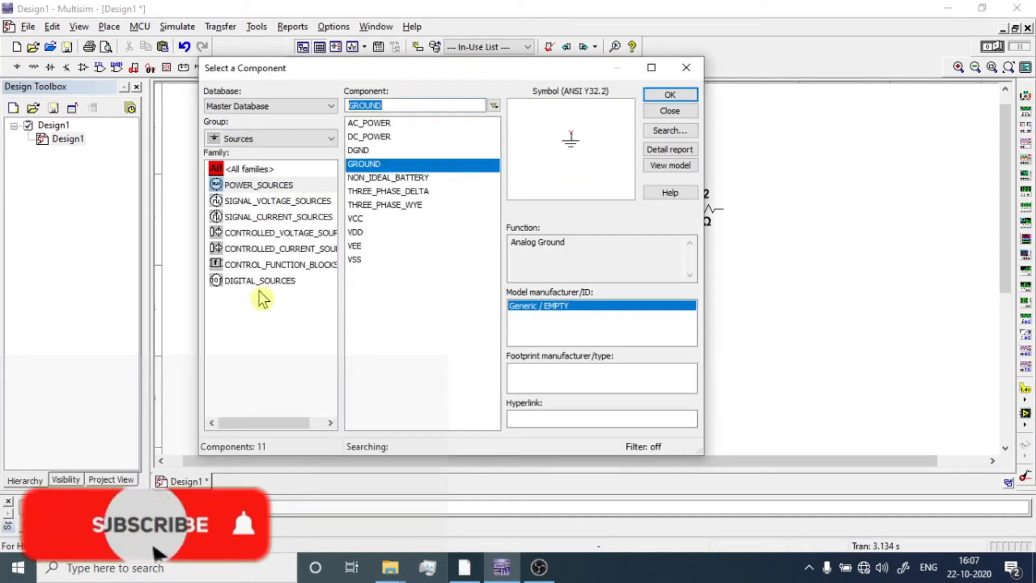
# Place three AC_POWER sources on the schematic to the west of the resistors and finish component selection.
pyautogui.click(382, 123)
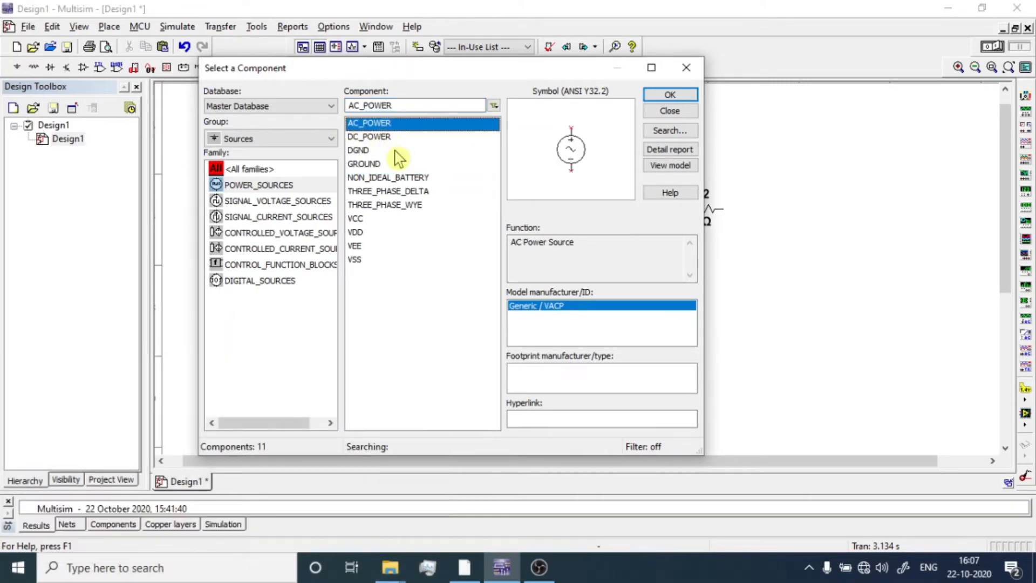
pyautogui.click(670, 97)
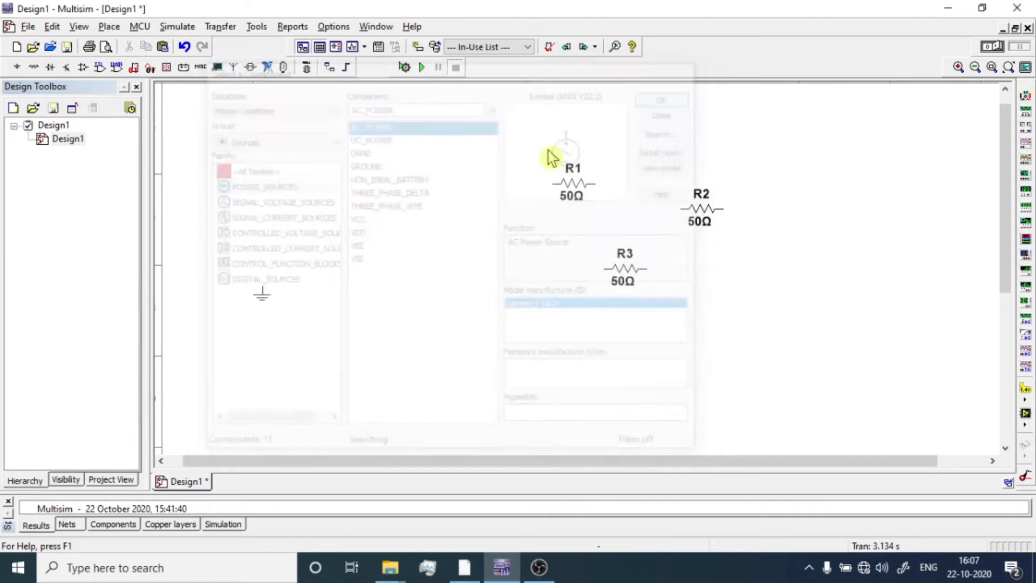
pyautogui.click(215, 220)
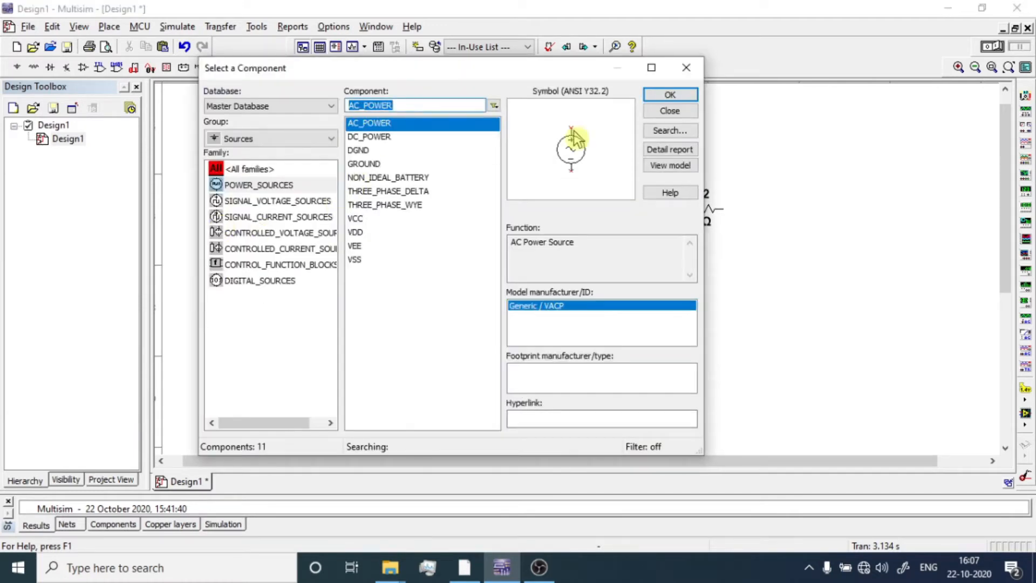
pyautogui.click(670, 96)
pyautogui.click(333, 240)
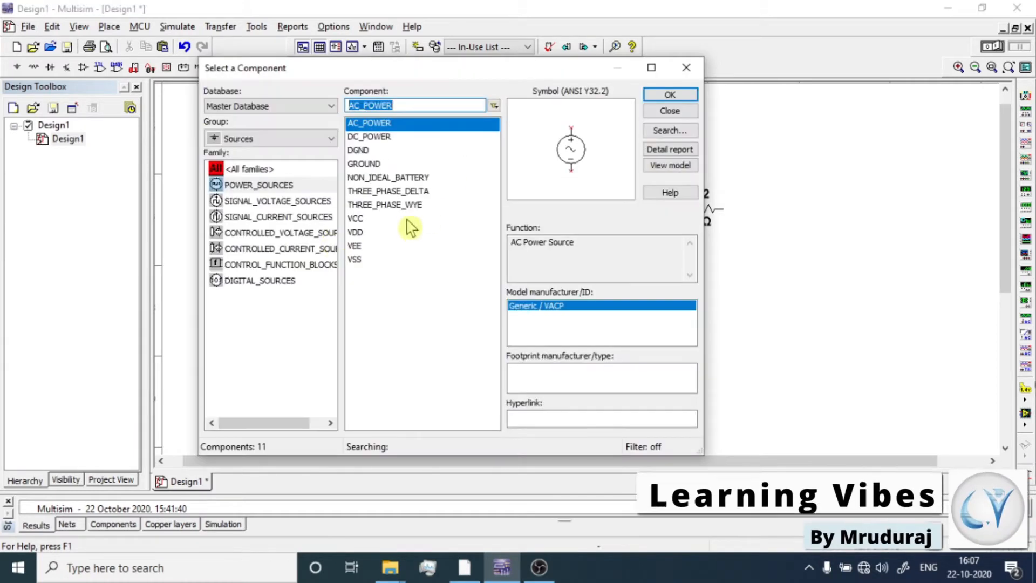
pyautogui.click(669, 96)
pyautogui.click(377, 307)
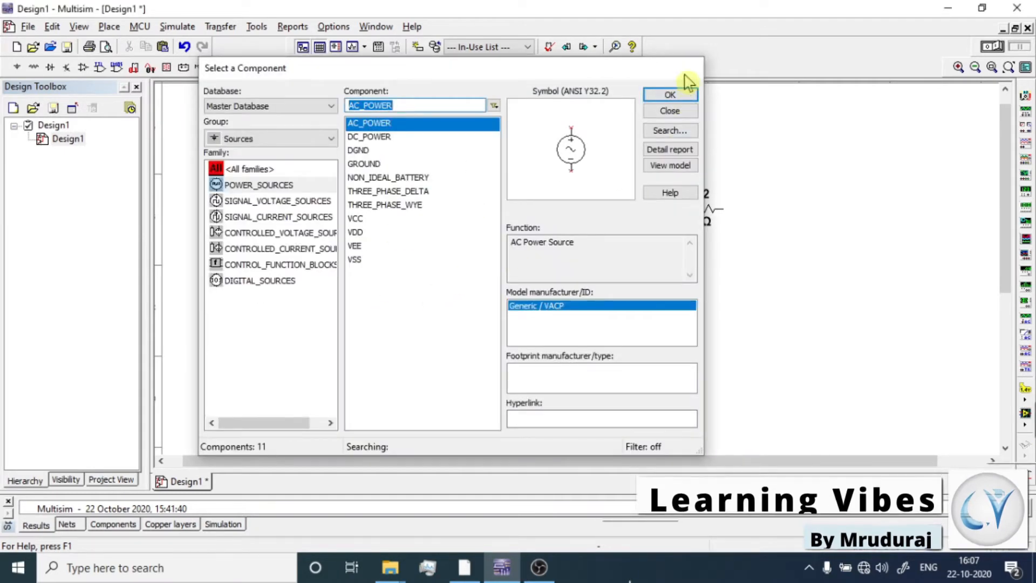
pyautogui.click(670, 111)
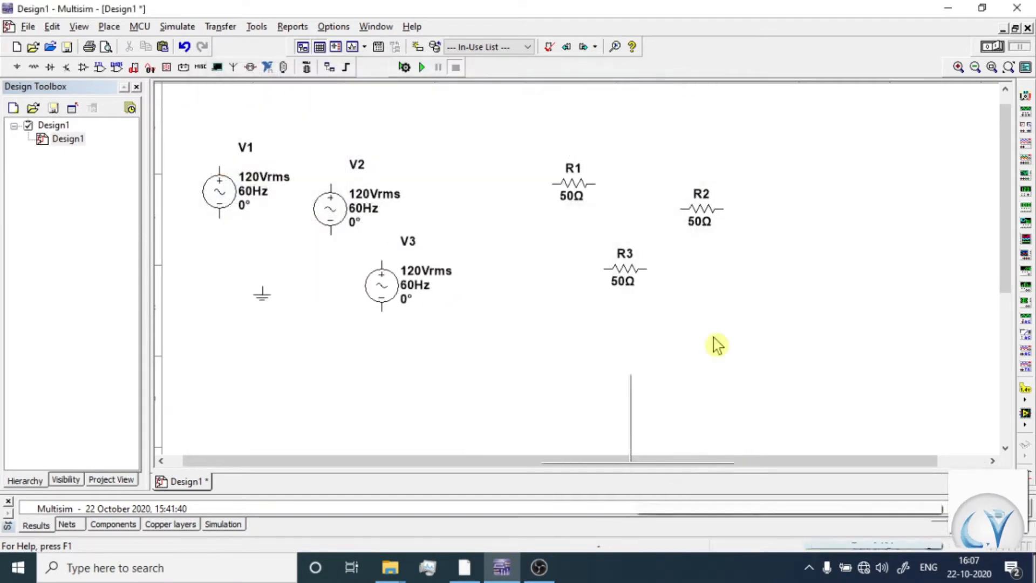
# Rearrange the three AC sources V1, V2 and V3 into a descending diagonal, with the ground moved out of their way.
pyautogui.click(263, 294)
pyautogui.moveTo(581, 368); pyautogui.dragTo(581, 368)
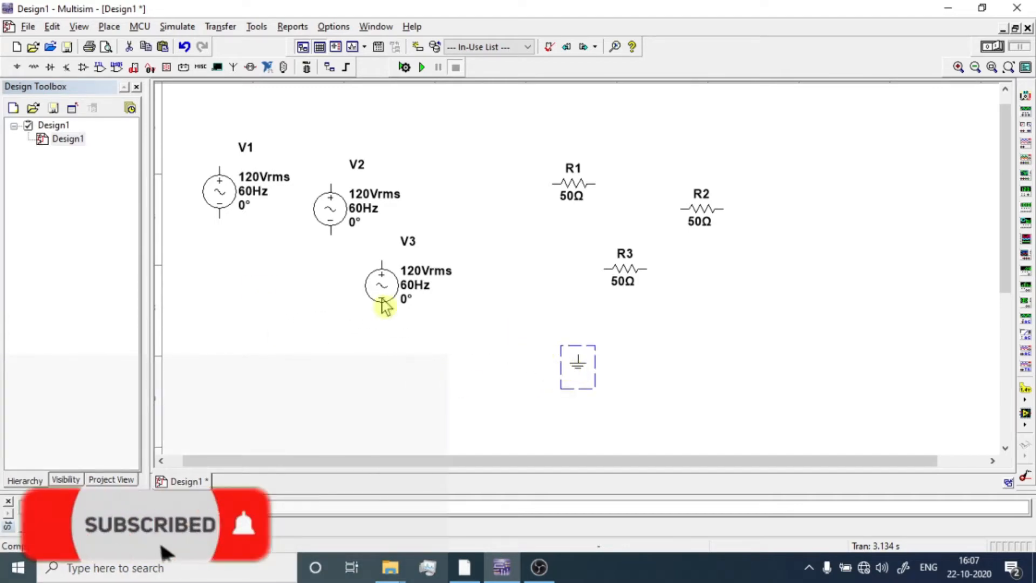
pyautogui.moveTo(215, 192); pyautogui.dragTo(215, 185)
pyautogui.moveTo(328, 213); pyautogui.dragTo(276, 239)
pyautogui.moveTo(381, 292); pyautogui.dragTo(348, 292)
# Align R1 and R2 in a row, rotate R3 vertical below and between them, and move the ground beneath V1.
pyautogui.moveTo(561, 190); pyautogui.dragTo(605, 167)
pyautogui.moveTo(706, 212); pyautogui.dragTo(758, 170)
pyautogui.moveTo(622, 170); pyautogui.dragTo(640, 172)
pyautogui.click(621, 270)
pyautogui.hotkey('ctrl', 'r')
pyautogui.moveTo(621, 270); pyautogui.dragTo(691, 243)
pyautogui.moveTo(578, 362); pyautogui.dragTo(220, 357)
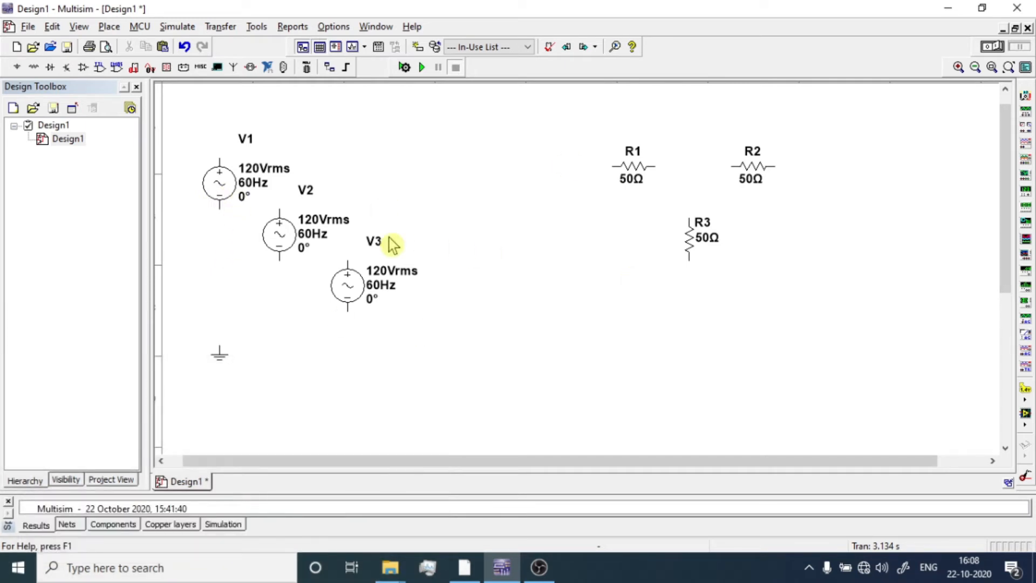
# Rename source V1 as R and set its voltage to 100 V RMS and its frequency to 50 Hz.
pyautogui.doubleClick(218, 187)
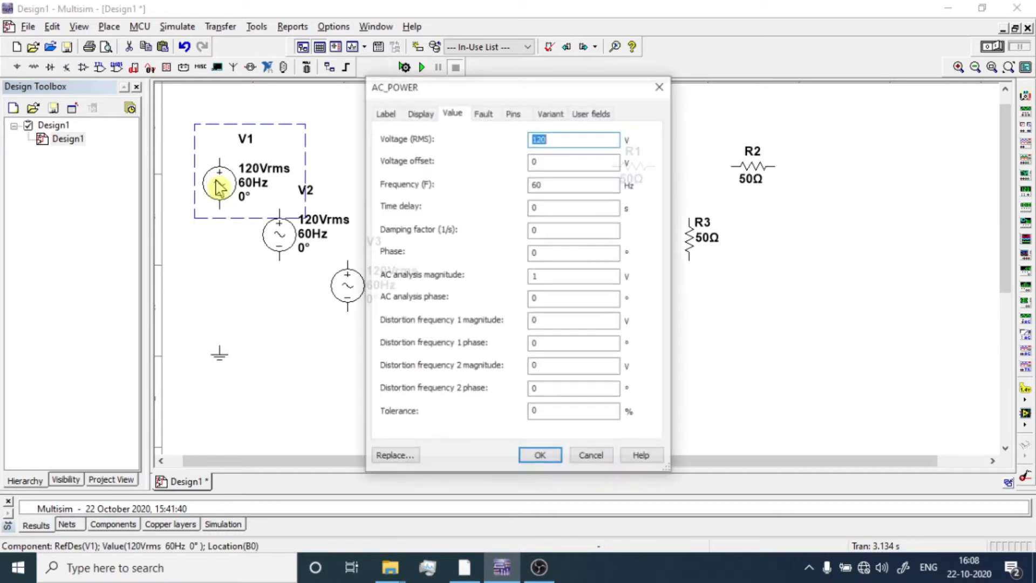
pyautogui.click(381, 114)
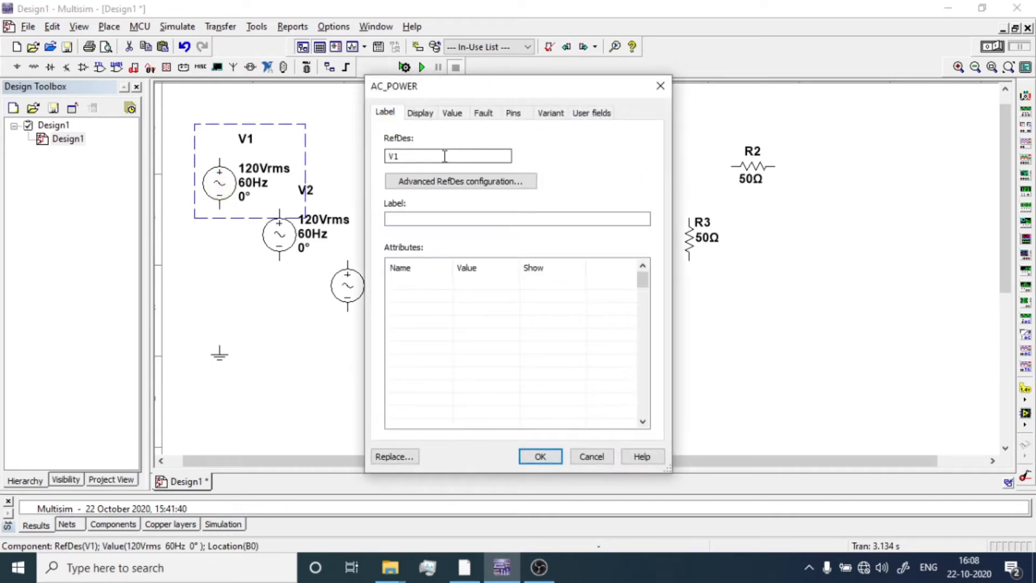
pyautogui.click(426, 114)
pyautogui.click(451, 115)
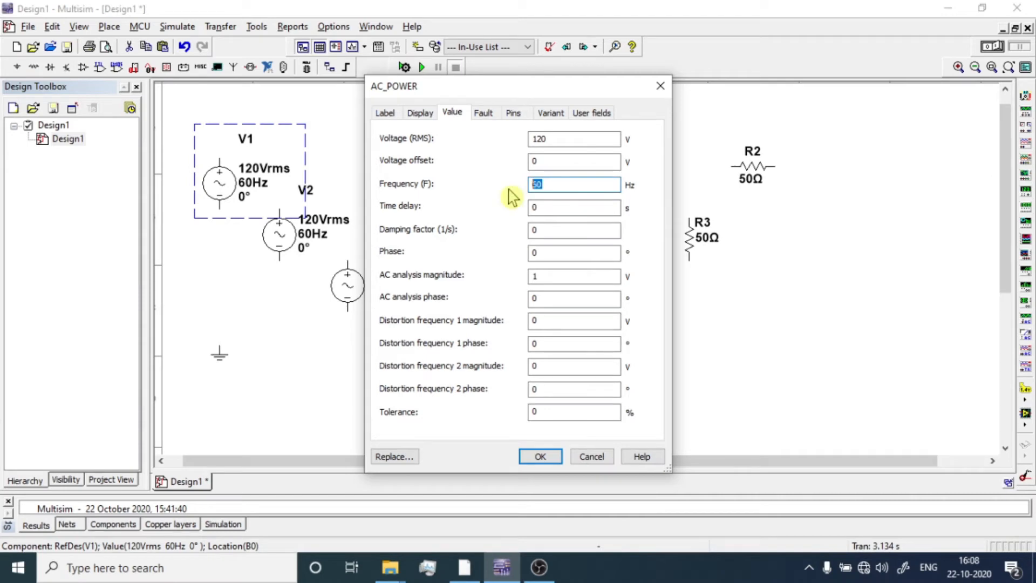
pyautogui.write('5')
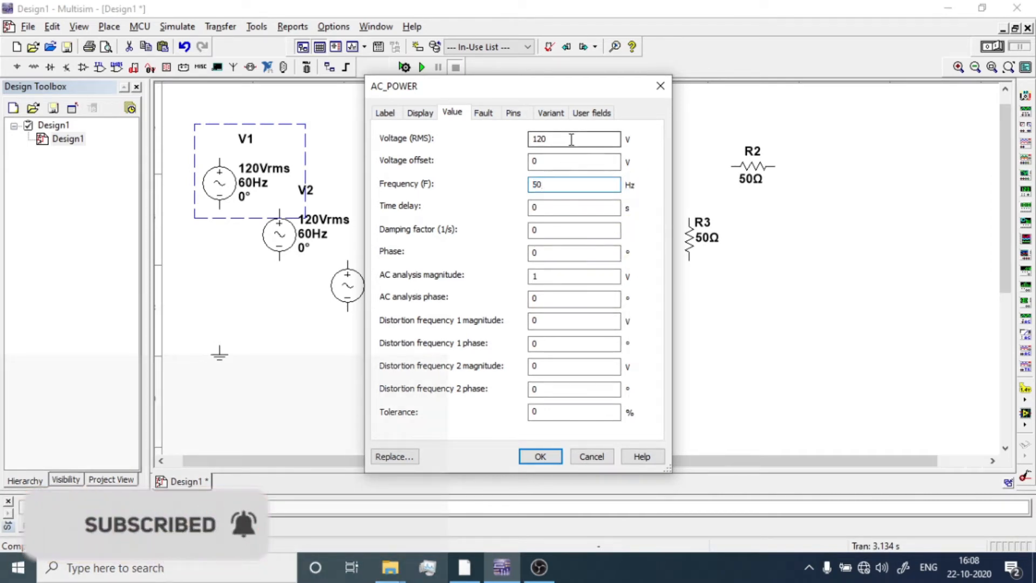
pyautogui.write('100')
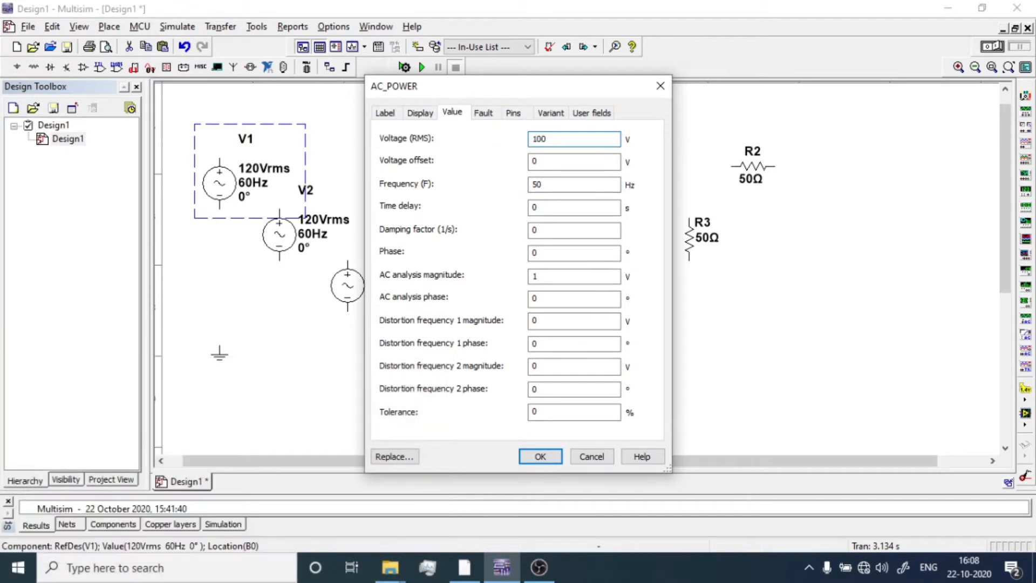
pyautogui.click(541, 456)
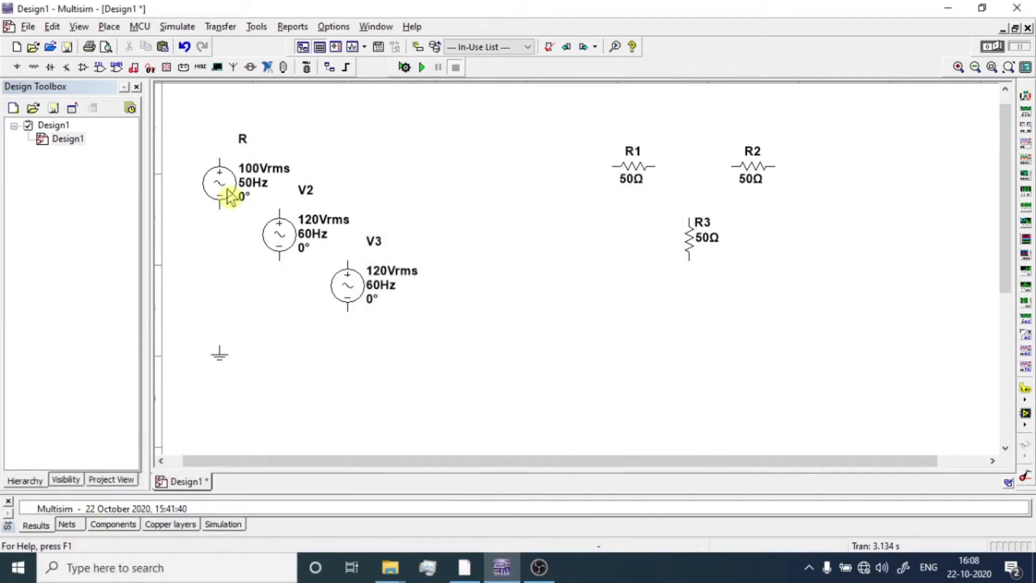
# Rename source V2 as Y and set it to 100 V RMS, 50 Hz and a phase of 120°.
pyautogui.click(279, 249)
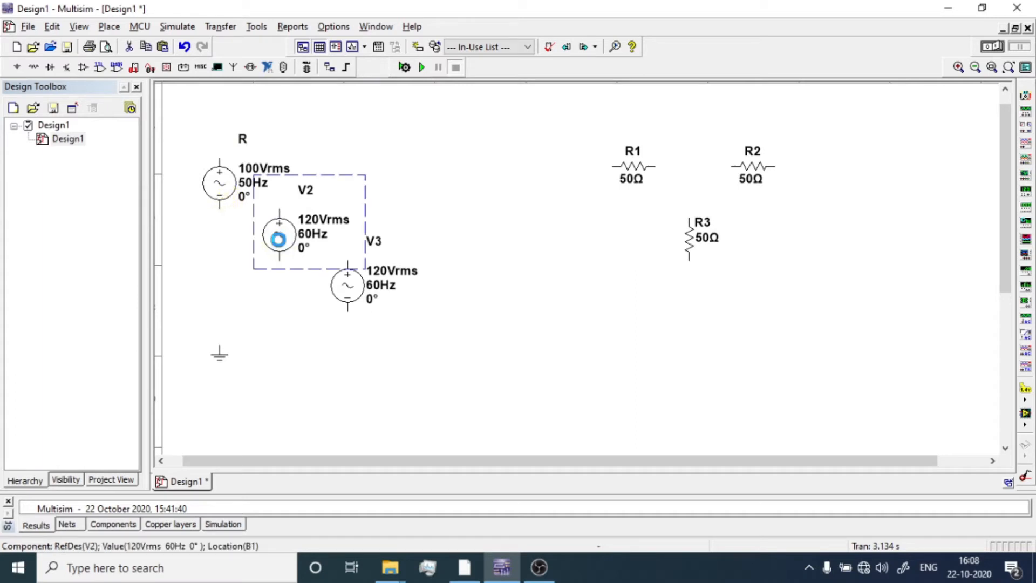
pyautogui.doubleClick(280, 249)
pyautogui.click(385, 113)
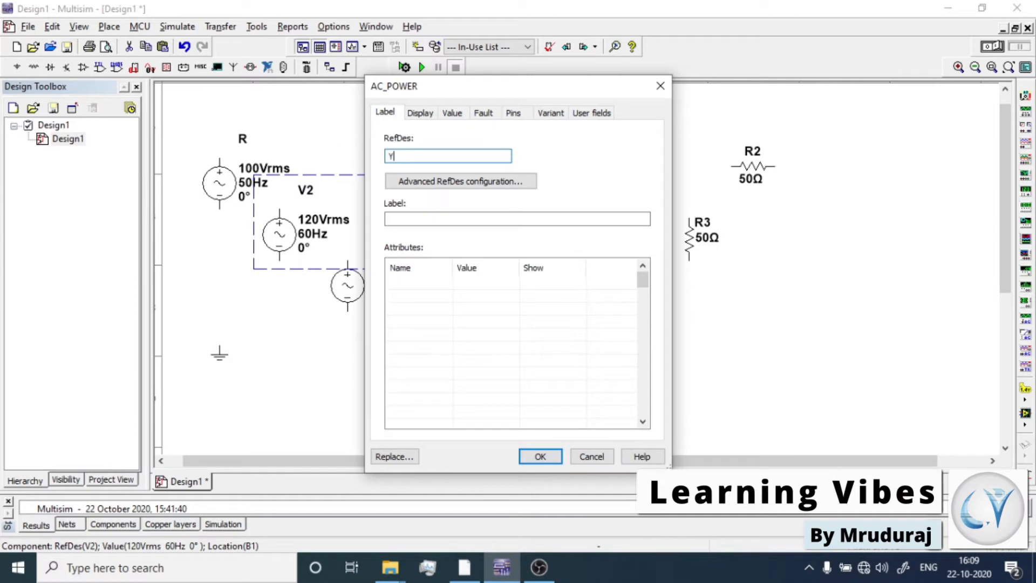
pyautogui.click(452, 114)
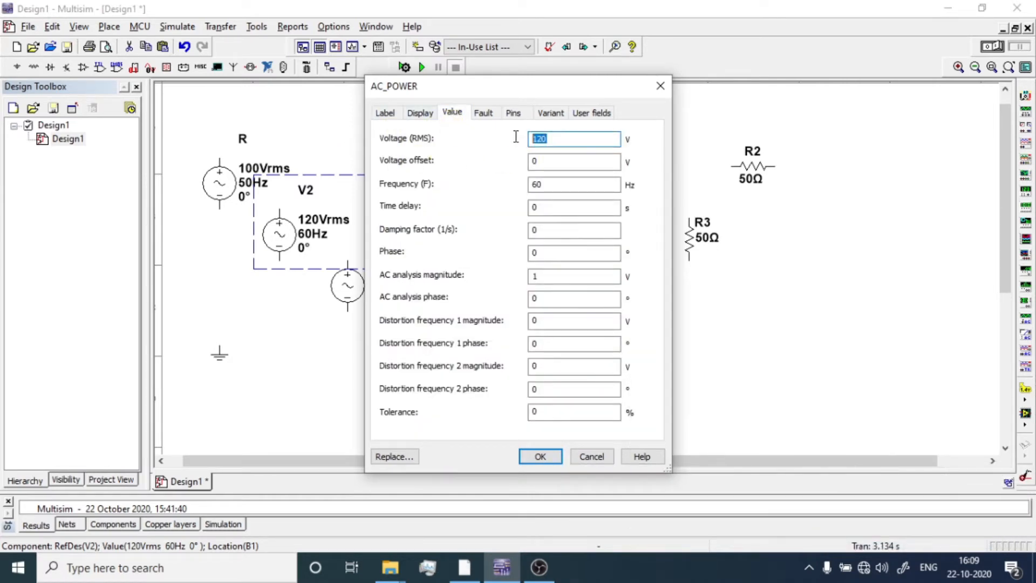
pyautogui.write('10')
pyautogui.press('Tab')
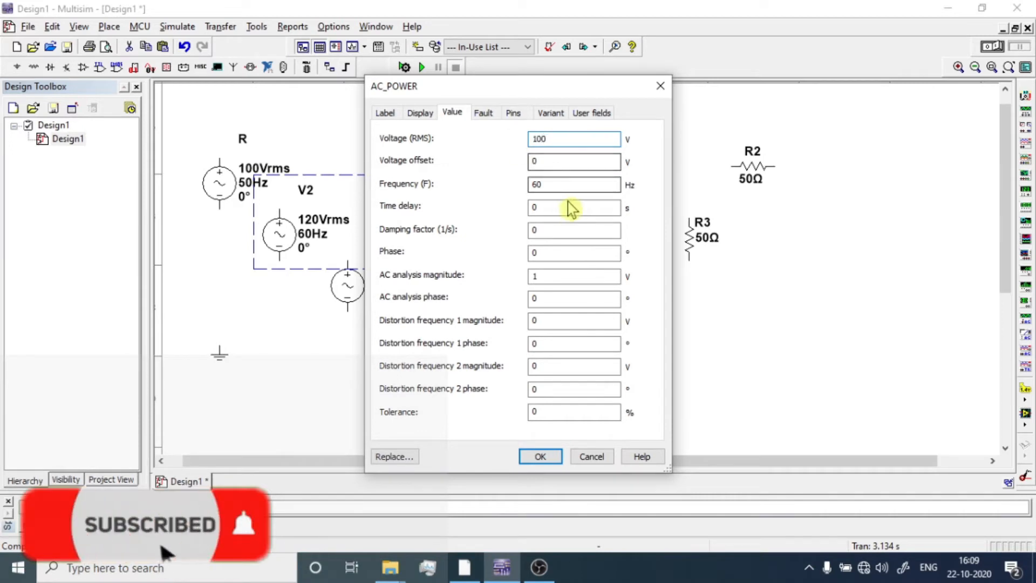
pyautogui.press('Tab')
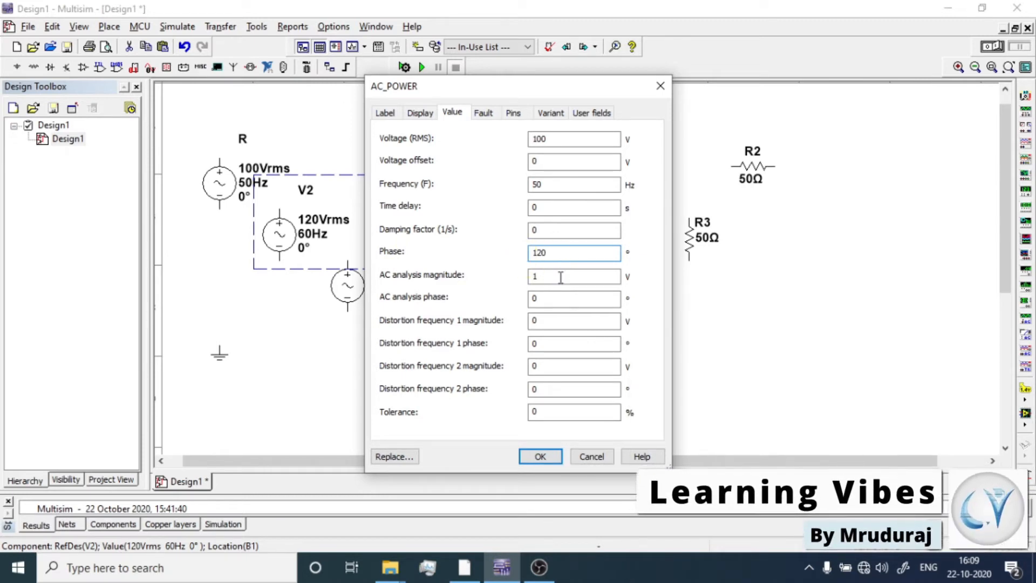
pyautogui.click(540, 456)
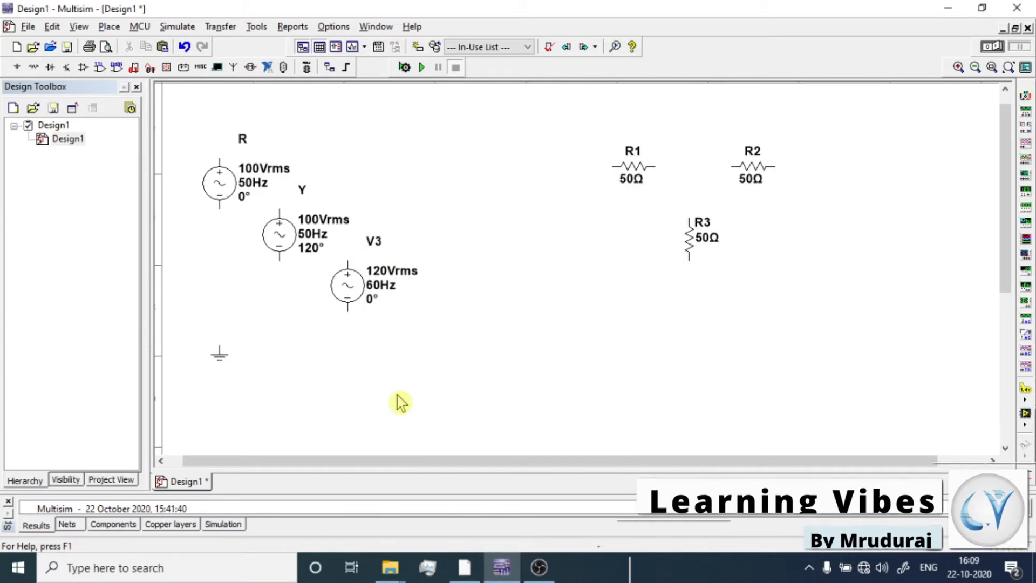
# Rename source V3 as B and set it to 100 V RMS, 50 Hz and a phase of 240°.
pyautogui.click(351, 291)
pyautogui.doubleClick(352, 288)
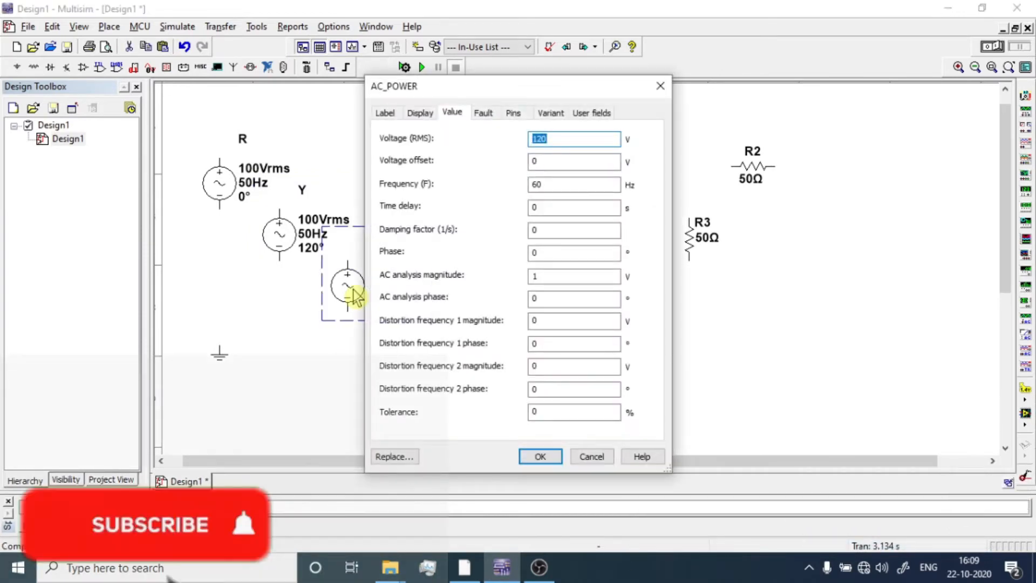
pyautogui.click(385, 112)
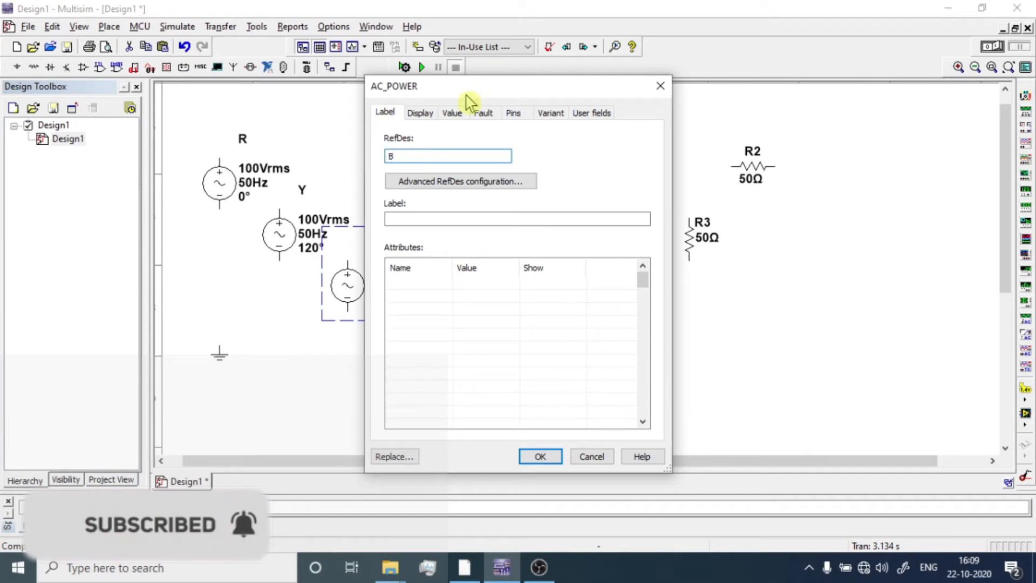
pyautogui.click(451, 113)
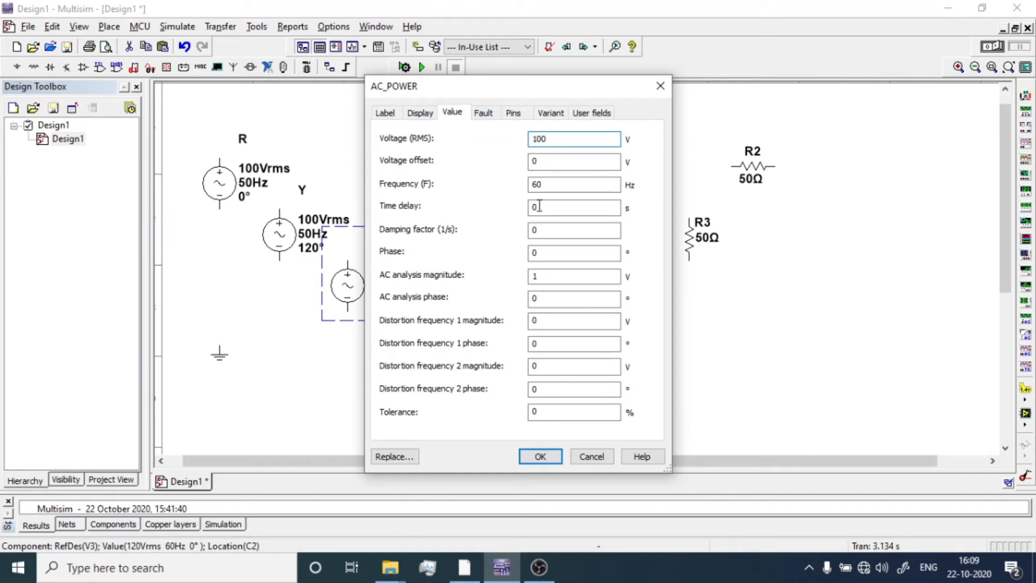
pyautogui.moveTo(559, 186); pyautogui.dragTo(499, 184)
pyautogui.click(562, 257)
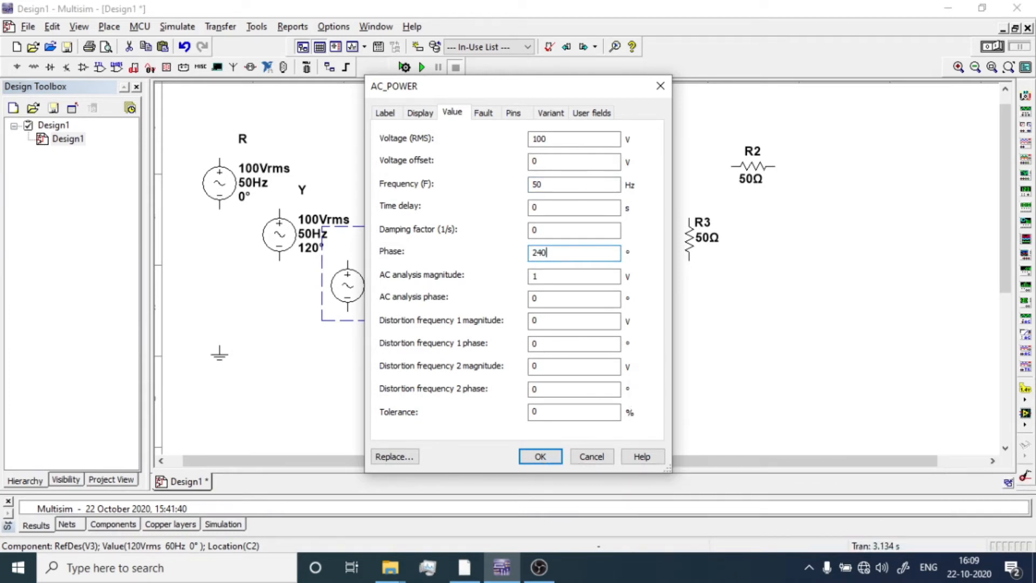
pyautogui.click(540, 457)
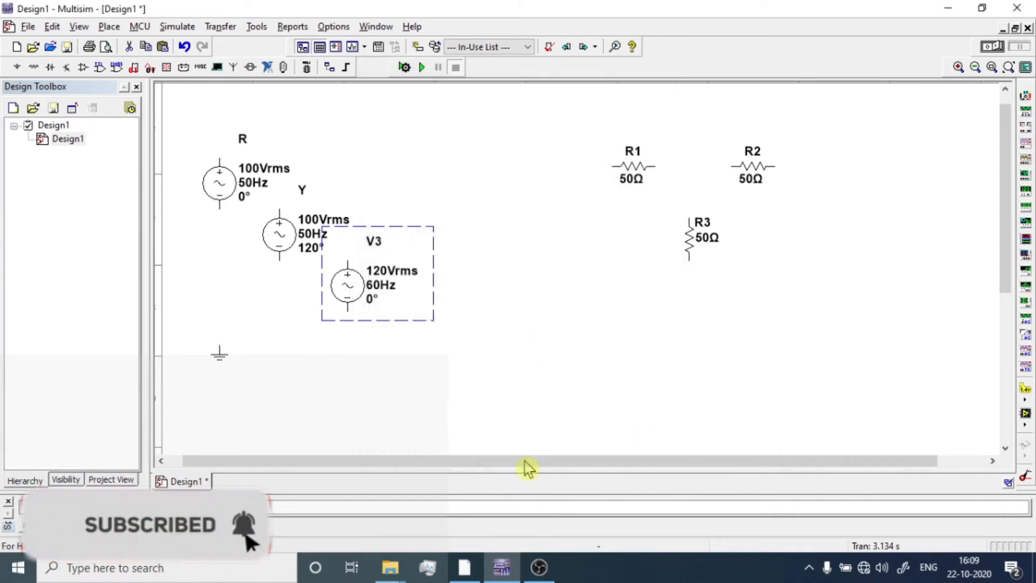
pyautogui.click(394, 382)
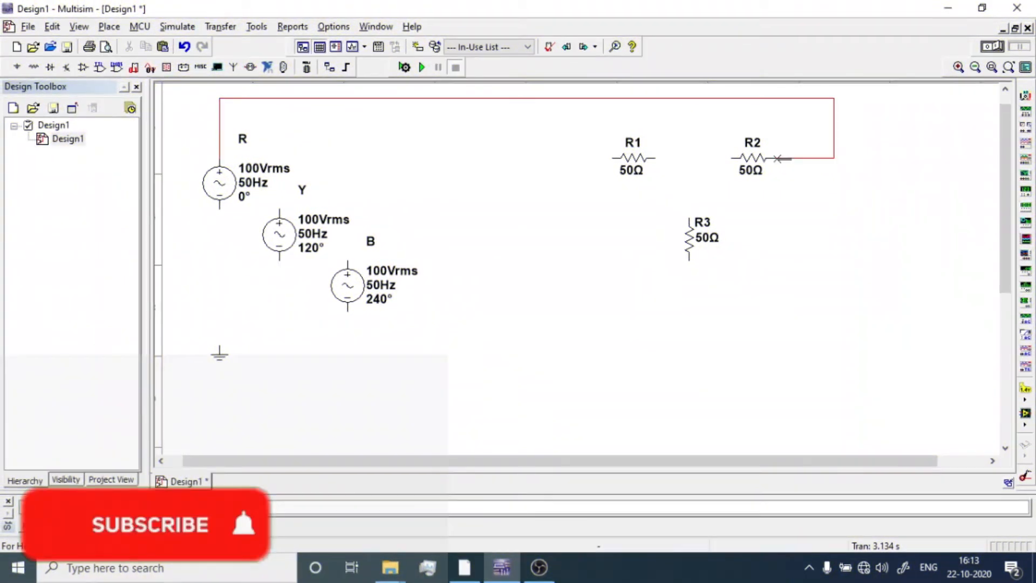
# Wire R2 to R1 and connect the upper end of R3 to that wire, forming the load's star point.
pyautogui.click(732, 158)
pyautogui.click(655, 158)
pyautogui.click(689, 218)
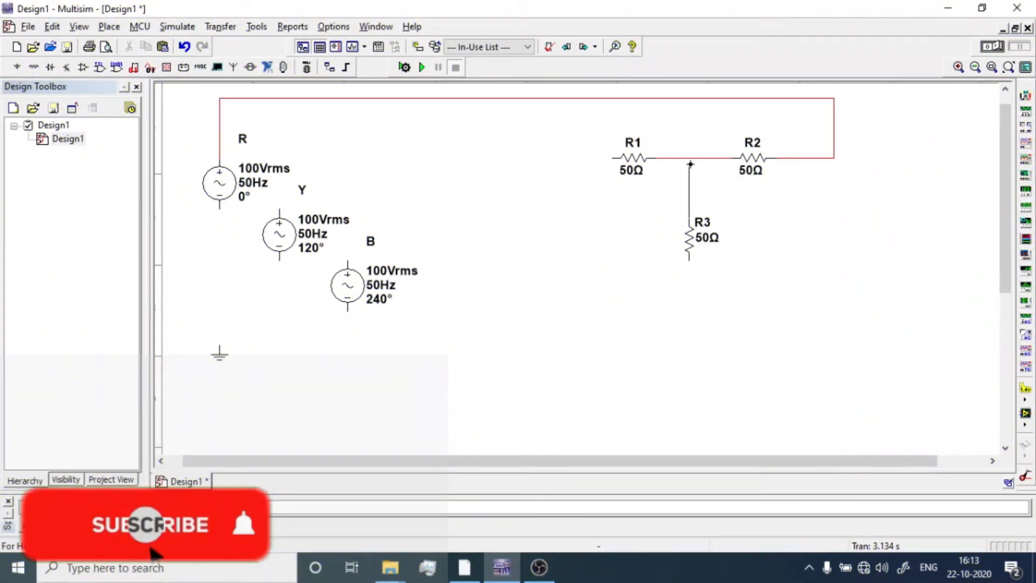
pyautogui.click(690, 158)
# Wire R1's free end to source Y's positive terminal and source B's positive terminal to the lower end of R3.
pyautogui.click(613, 159)
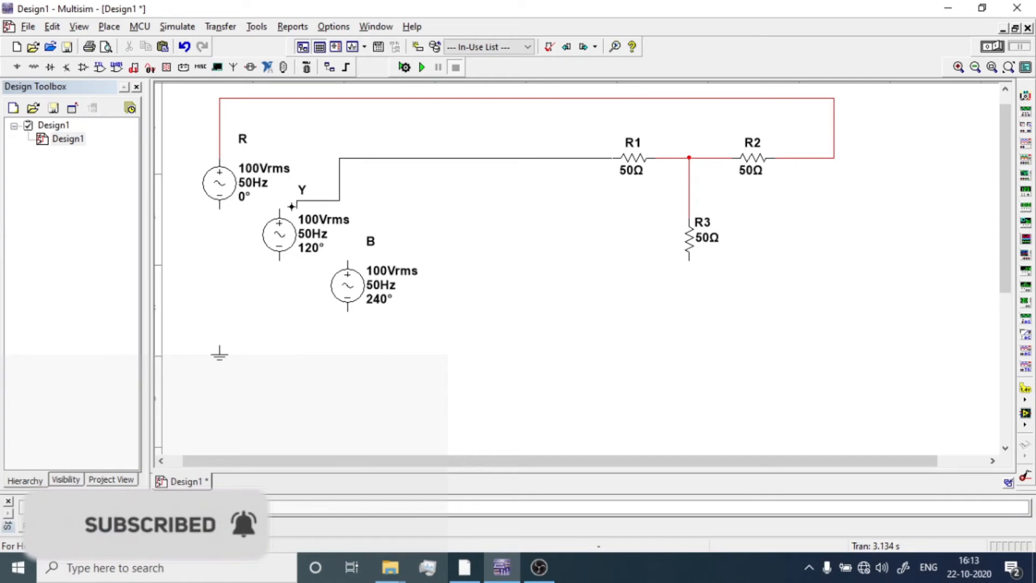
pyautogui.click(280, 208)
pyautogui.click(347, 262)
pyautogui.click(689, 260)
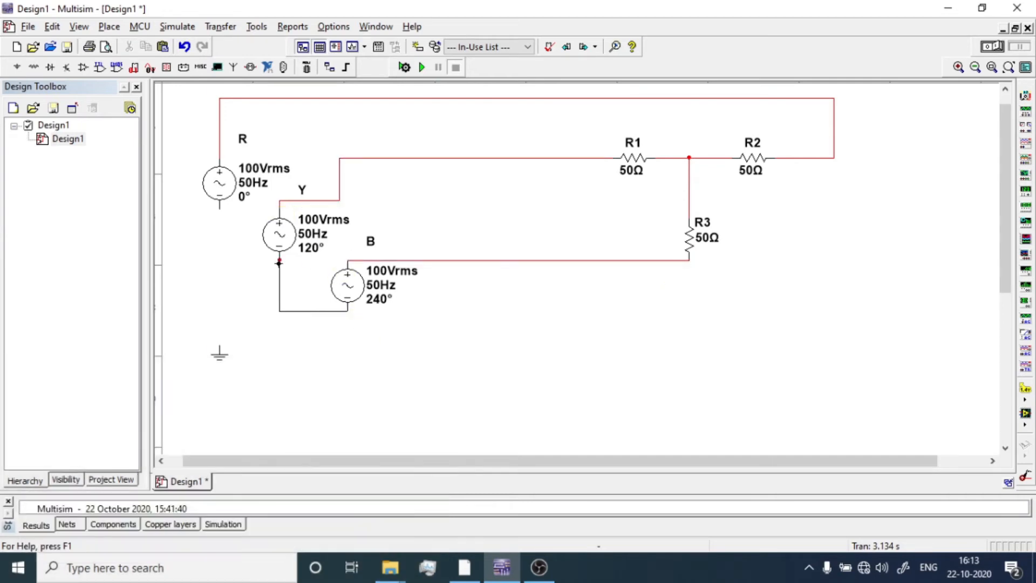
# Join the negative terminals of the three sources at a common node and connect it to the ground moved below source Y.
pyautogui.click(280, 311)
pyautogui.moveTo(222, 354); pyautogui.dragTo(282, 354)
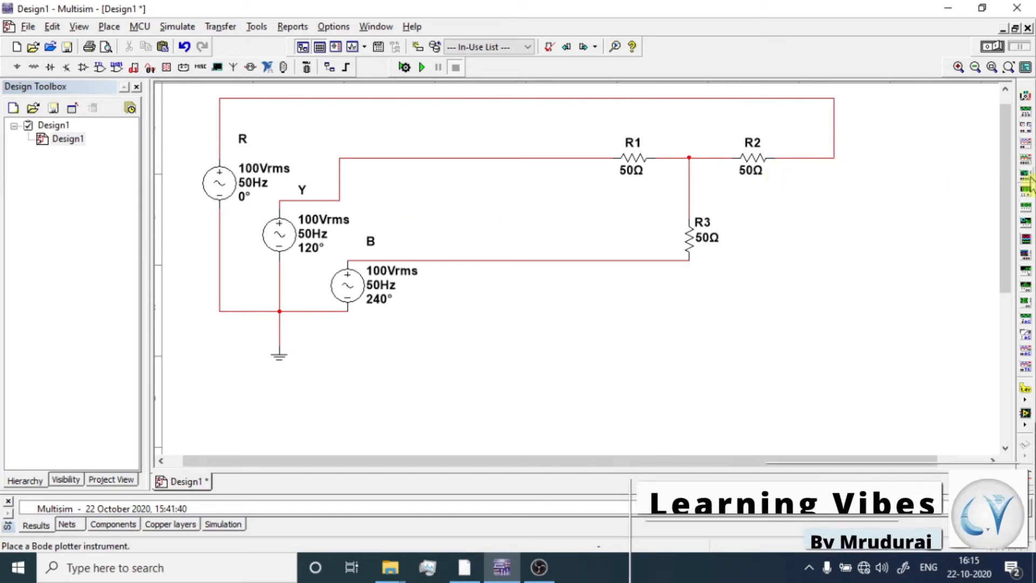
# Place a four-channel oscilloscope below R3 and connect its G terminal to a second ground placed beside it.
pyautogui.click(1027, 159)
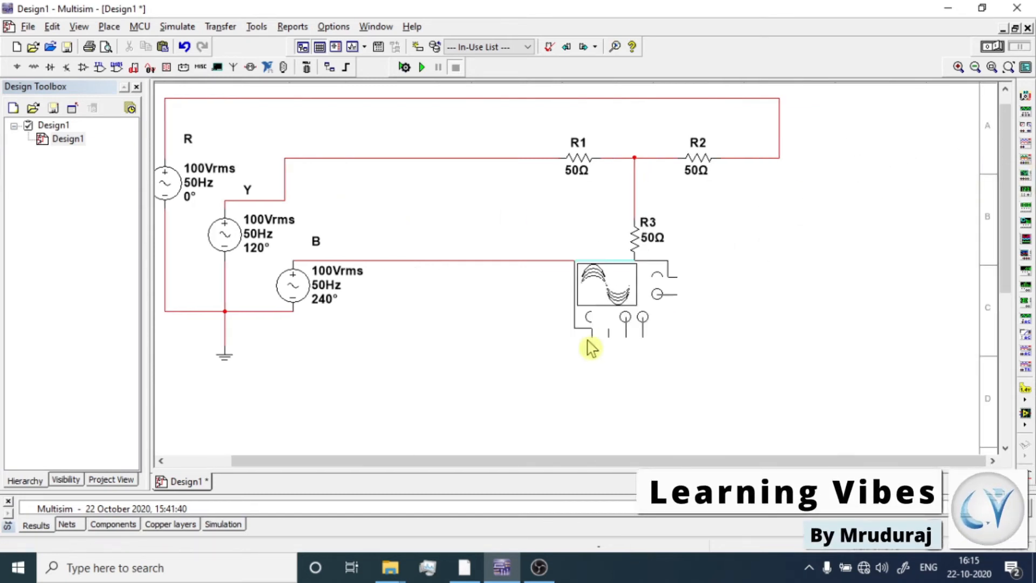
pyautogui.click(583, 383)
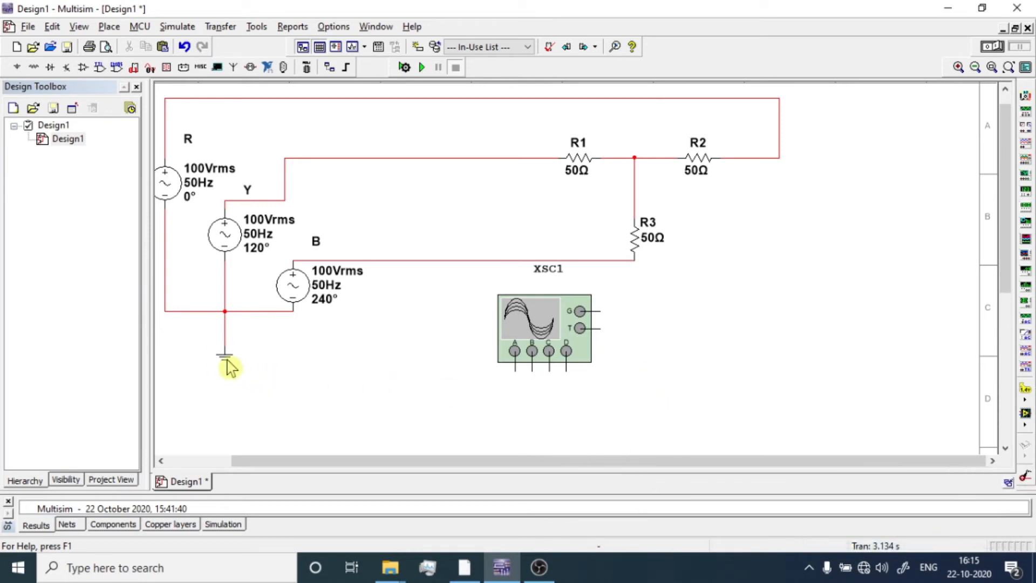
pyautogui.click(695, 352)
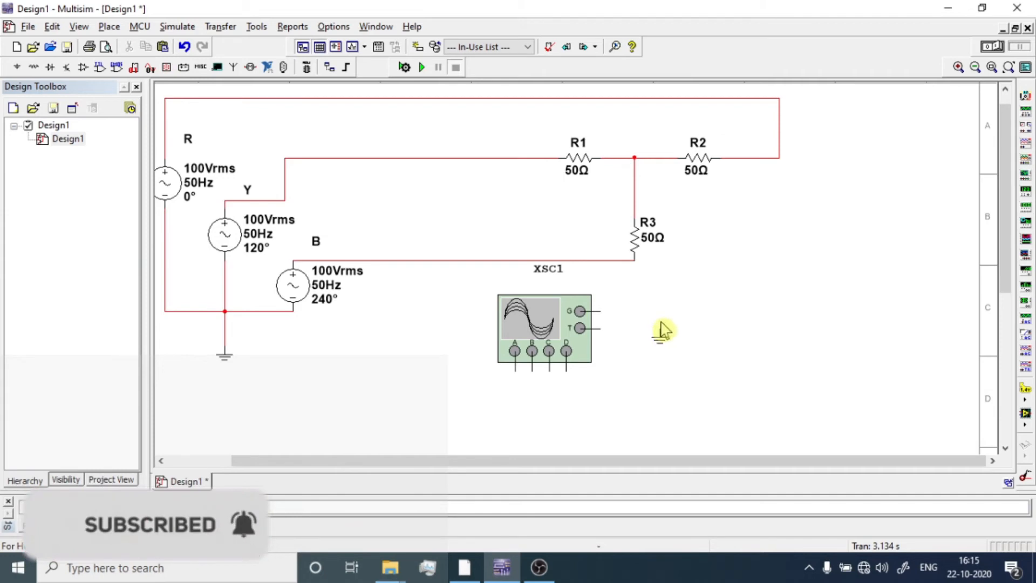
pyautogui.moveTo(658, 326); pyautogui.dragTo(601, 311)
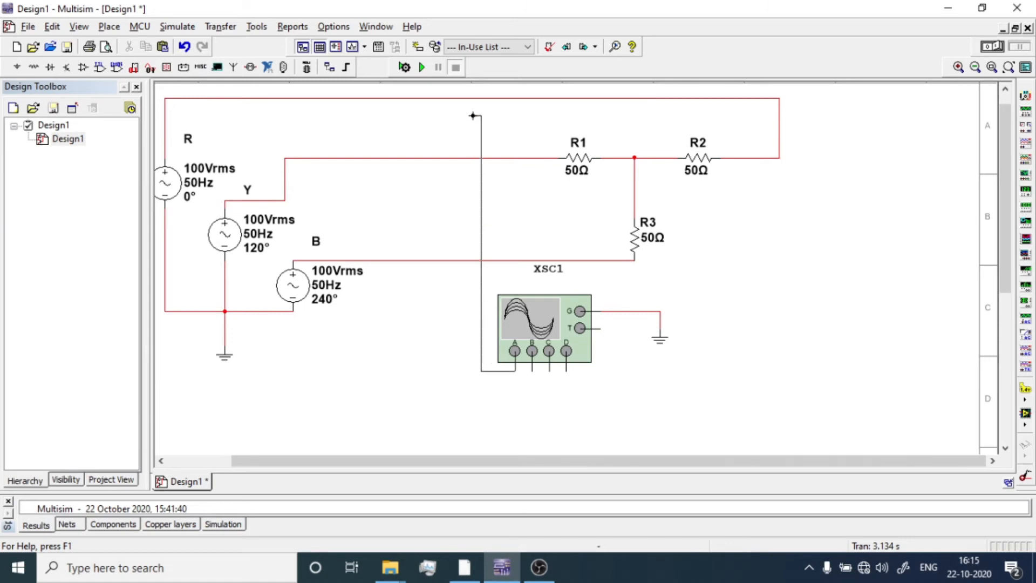
# Wire oscilloscope channel A to the R line, channel B to the Y line and channel C to the B line.
pyautogui.click(481, 99)
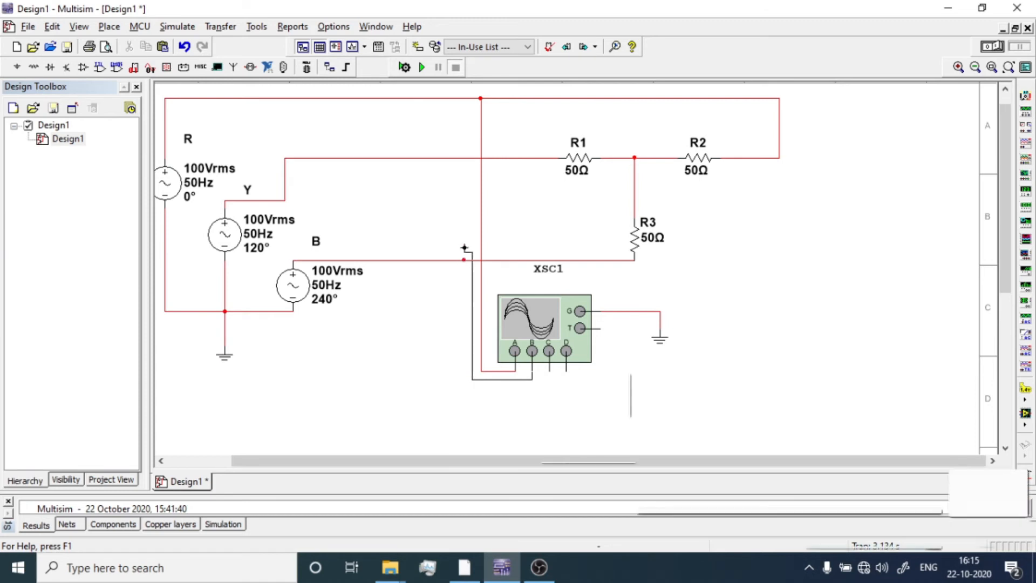
pyautogui.click(472, 158)
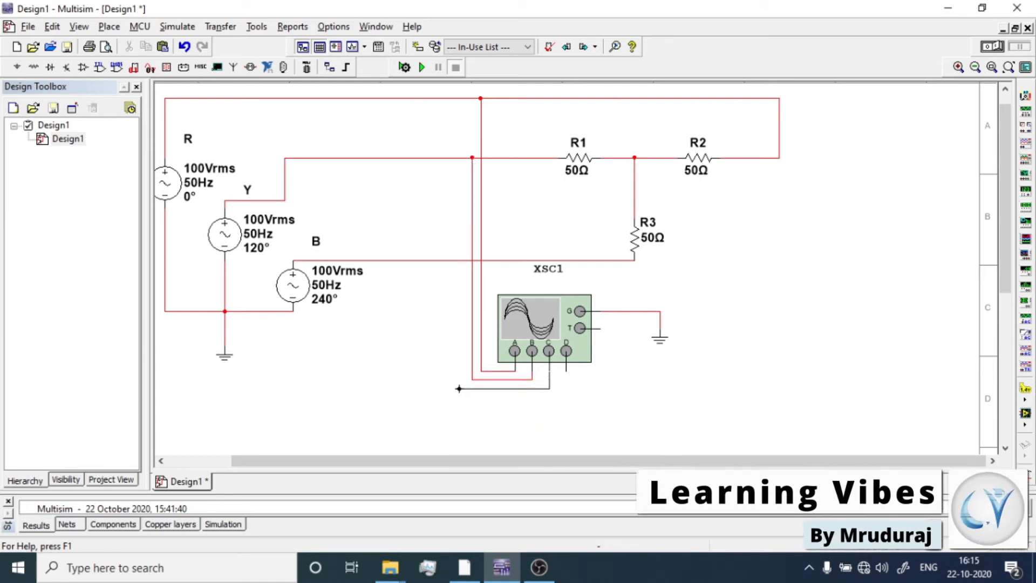
pyautogui.click(463, 260)
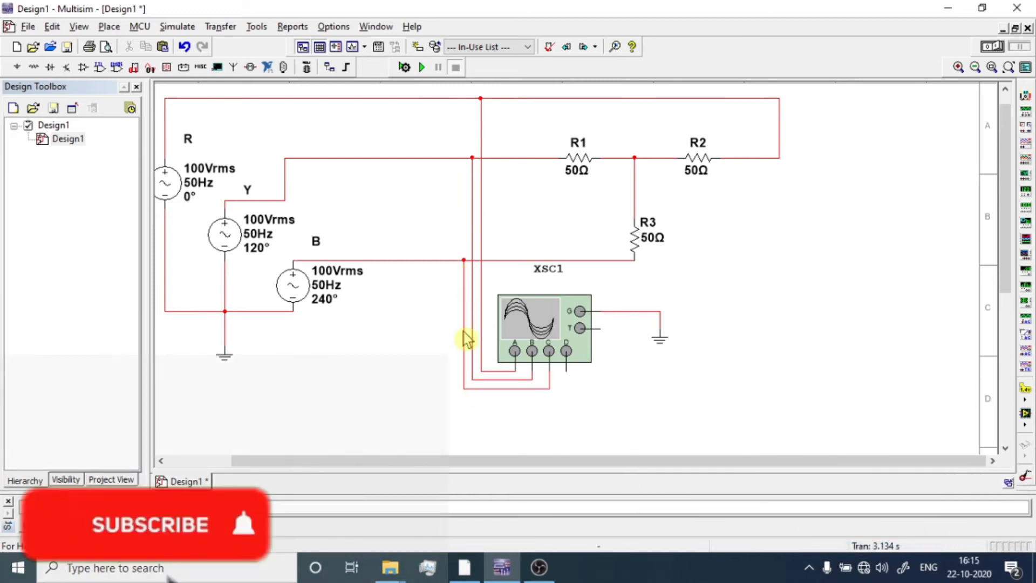
# Color the wire segment from the Y line to oscilloscope channel B yellow.
pyautogui.click(471, 300)
pyautogui.rightClick(470, 299)
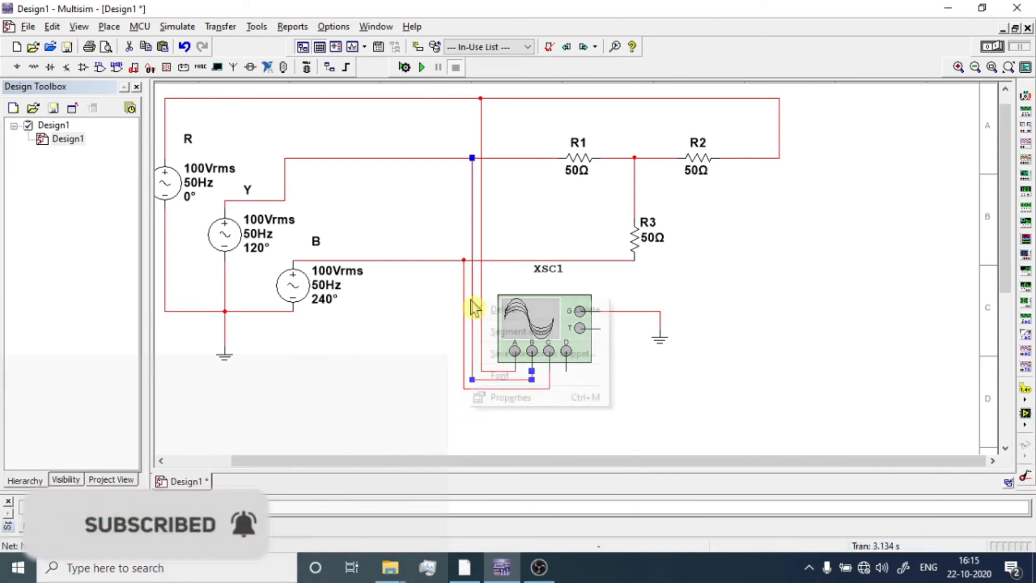
pyautogui.click(492, 331)
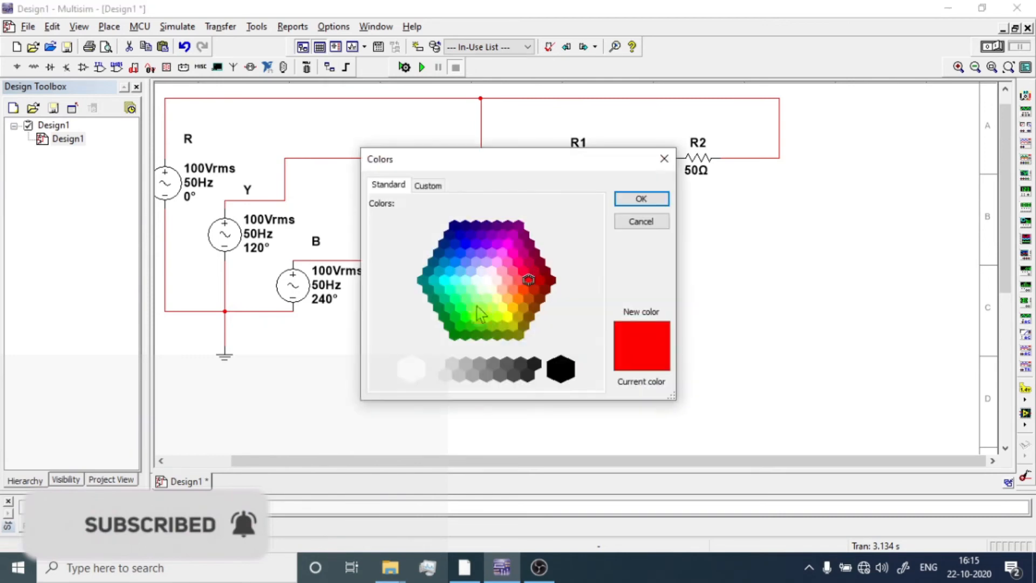
pyautogui.click(507, 316)
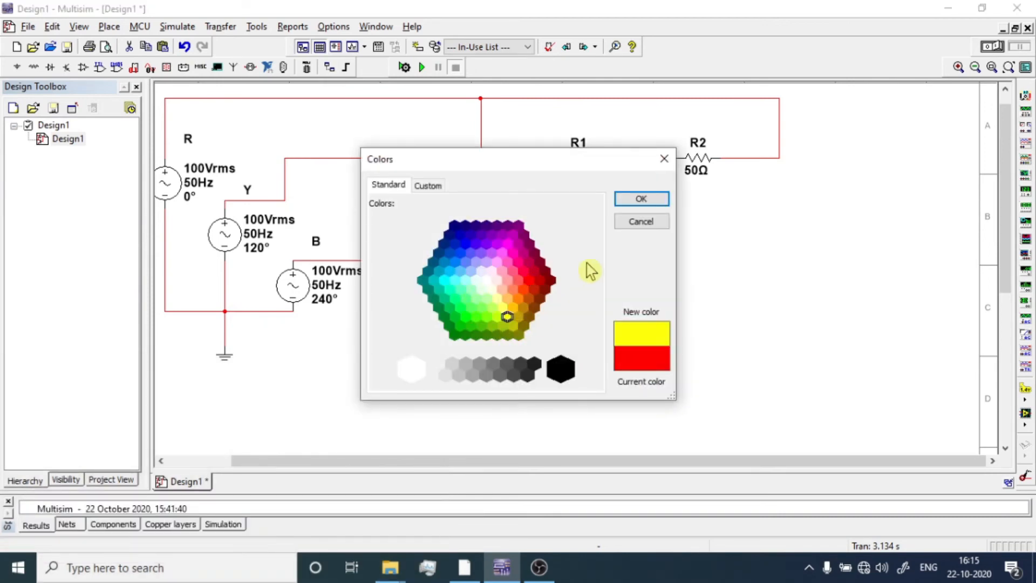
pyautogui.click(629, 199)
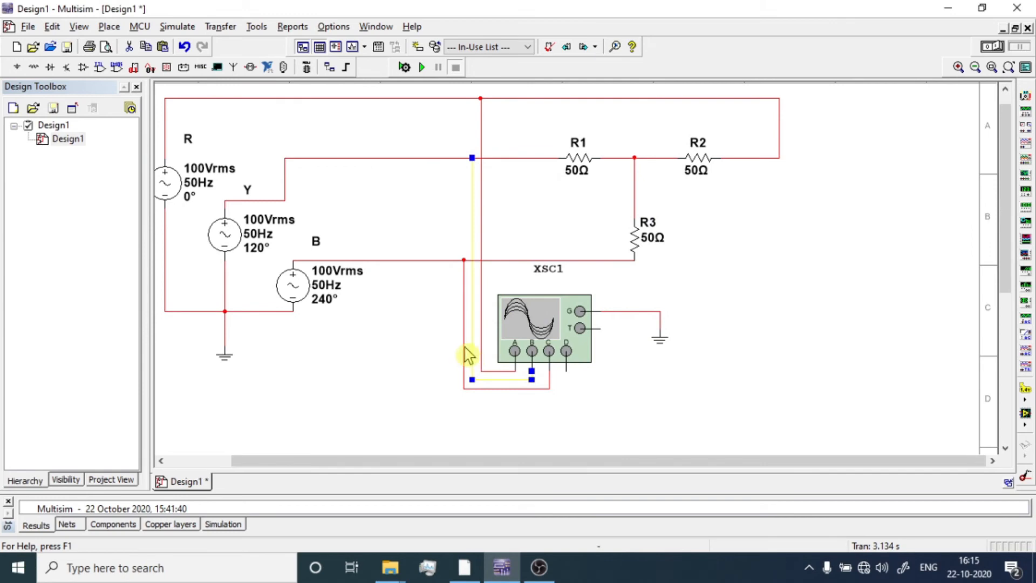
# Color the wire segment from the B line to oscilloscope channel C dark blue.
pyautogui.rightClick(469, 351)
pyautogui.click(493, 378)
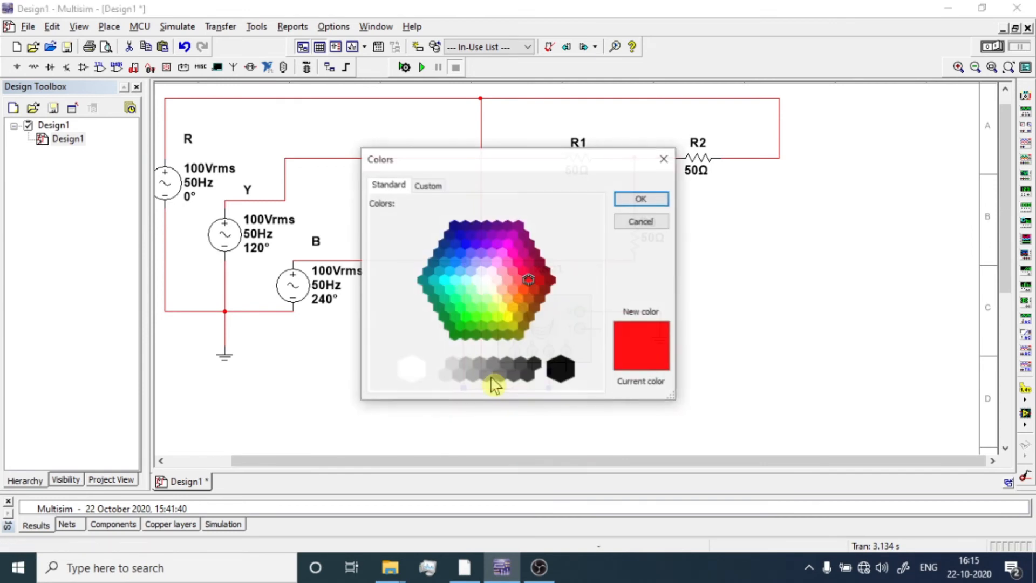
pyautogui.click(460, 234)
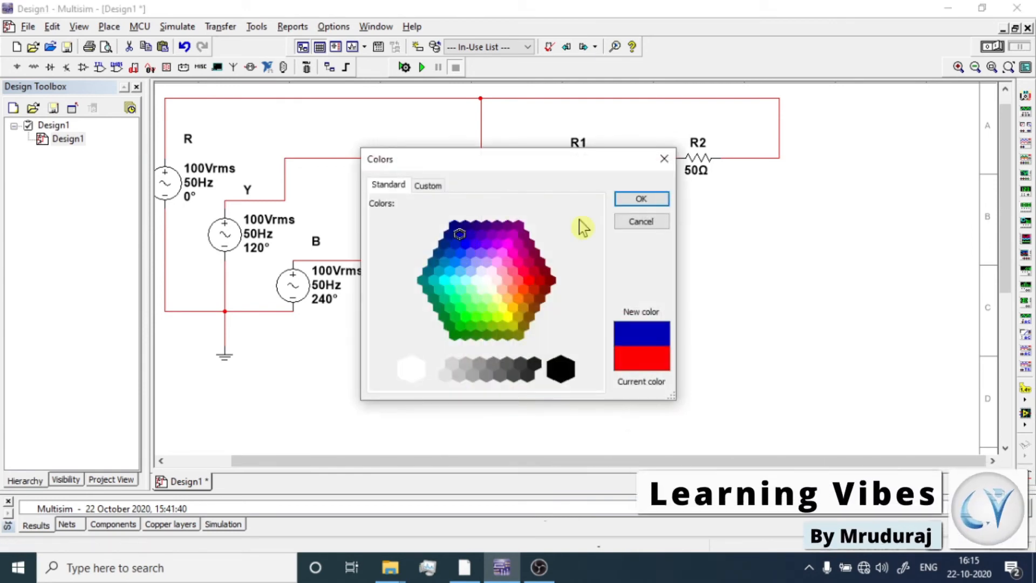
pyautogui.click(630, 199)
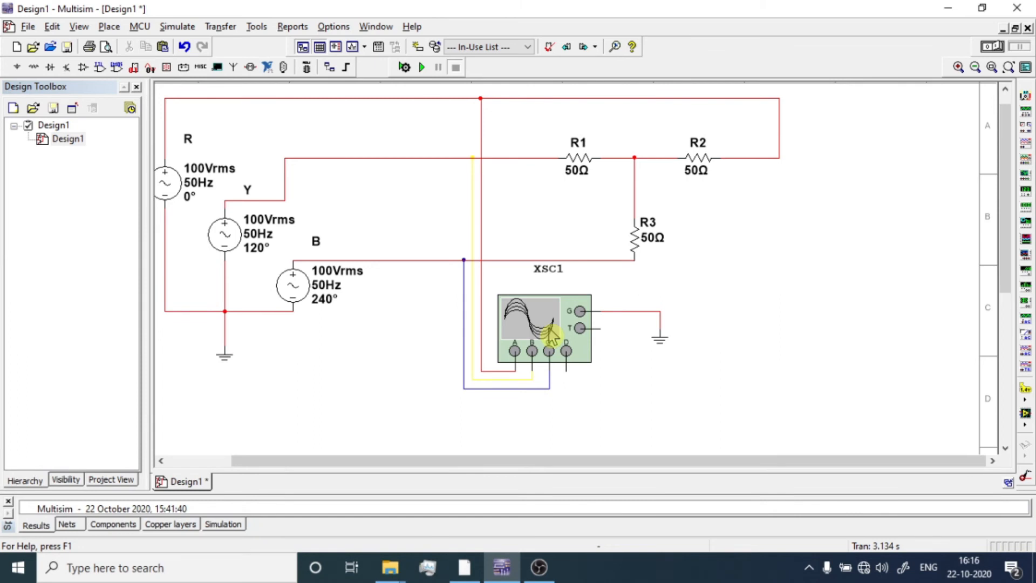
# Open the oscilloscope display beside the sources and run the simulation briefly to capture the three phase waveforms.
pyautogui.doubleClick(550, 337)
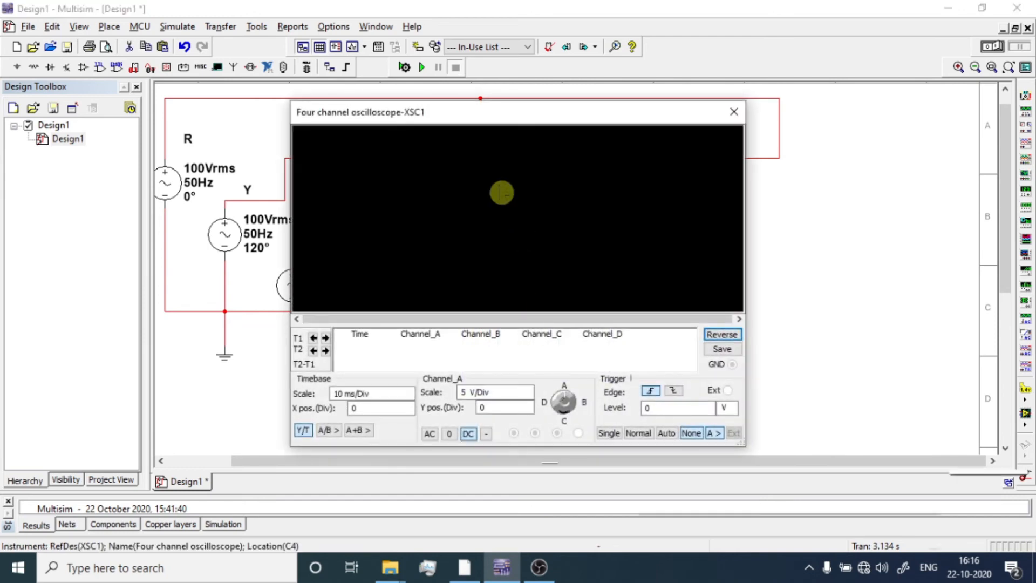
pyautogui.moveTo(481, 120); pyautogui.dragTo(708, 140)
pyautogui.click(422, 67)
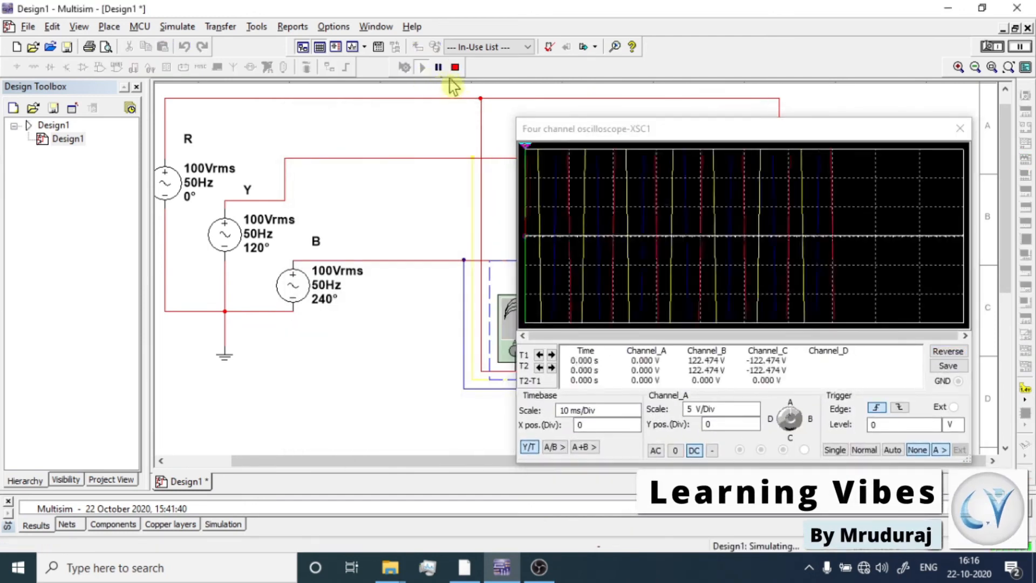
pyautogui.click(455, 67)
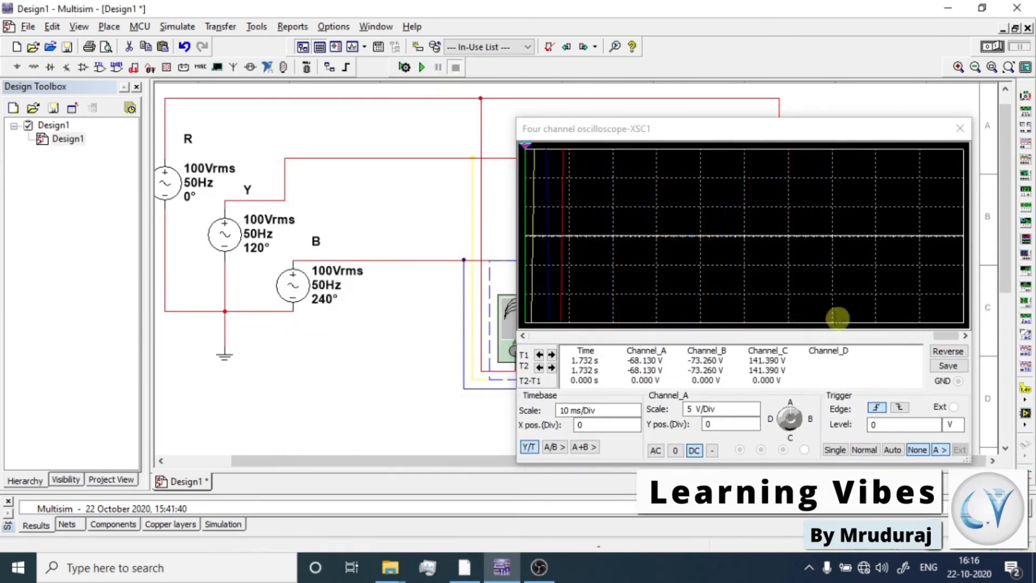
pyautogui.moveTo(881, 346); pyautogui.dragTo(877, 346)
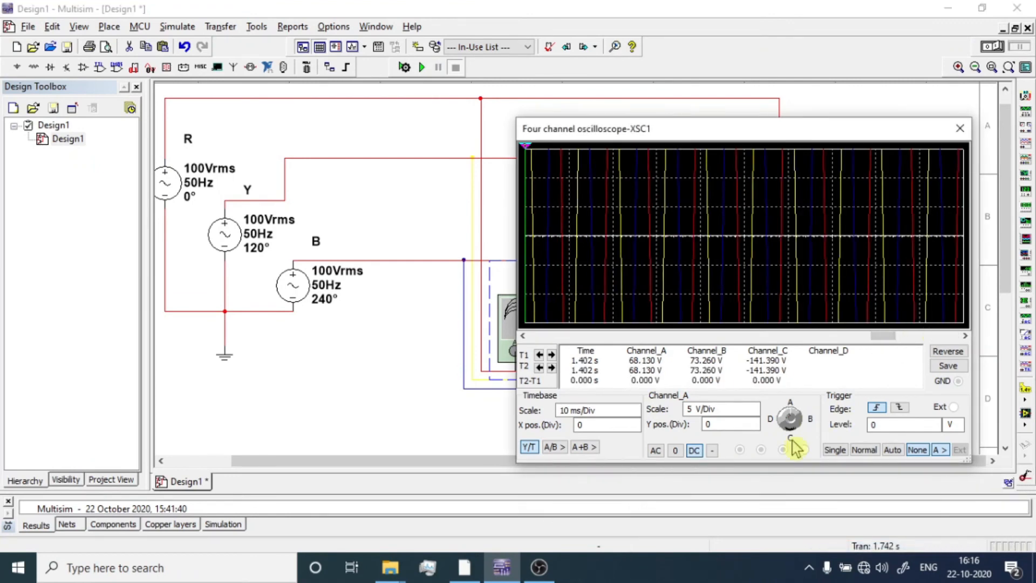
# Set the oscilloscope's channel A scale to 100 V/Div.
pyautogui.click(726, 410)
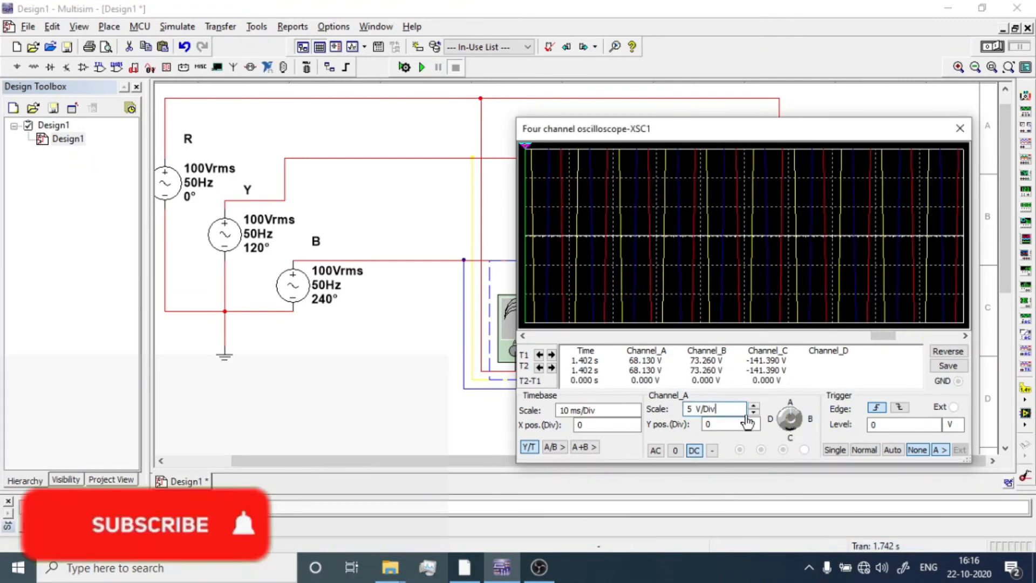
pyautogui.click(754, 407)
pyautogui.click(754, 406)
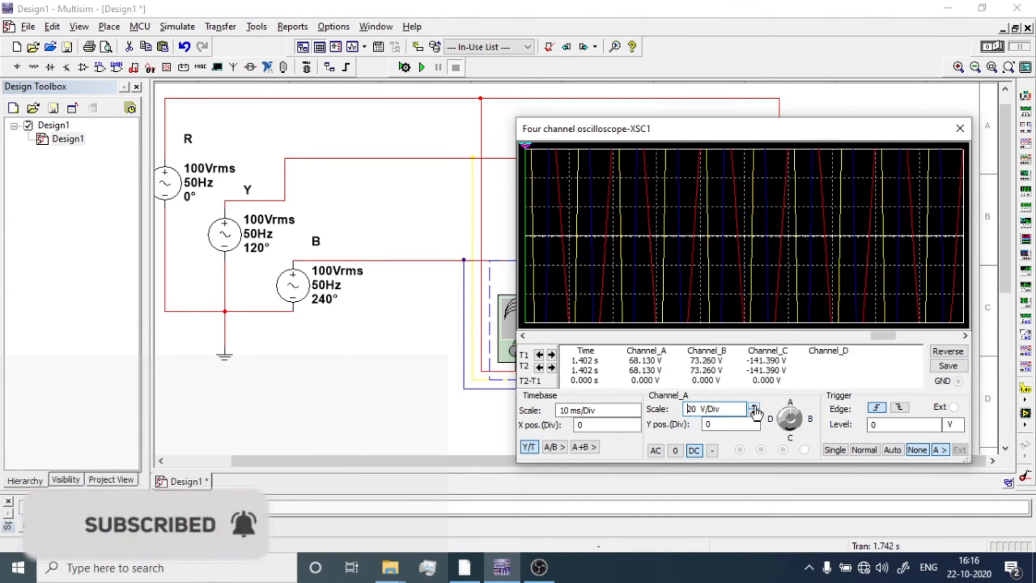
pyautogui.click(754, 407)
pyautogui.click(754, 407)
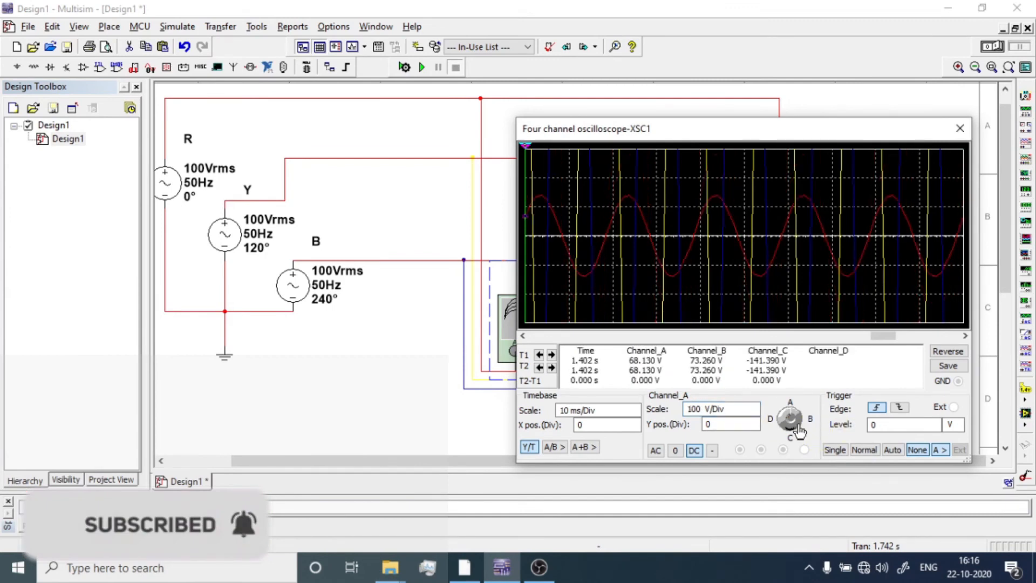
# Set the oscilloscope's channel B scale to 100 V/Div.
pyautogui.click(799, 431)
pyautogui.click(731, 410)
pyautogui.click(754, 407)
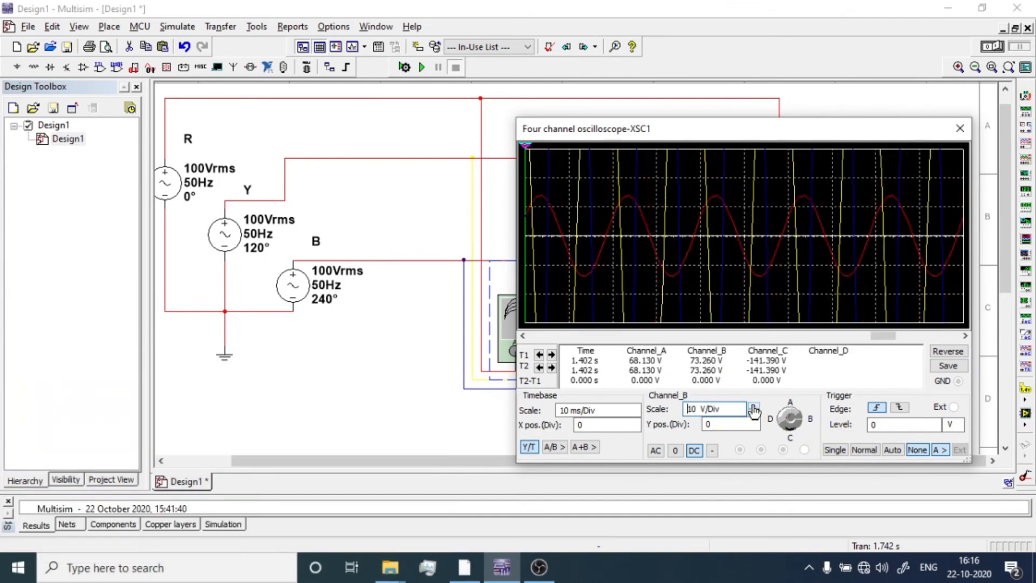
pyautogui.click(754, 407)
pyautogui.click(754, 407)
pyautogui.click(754, 407)
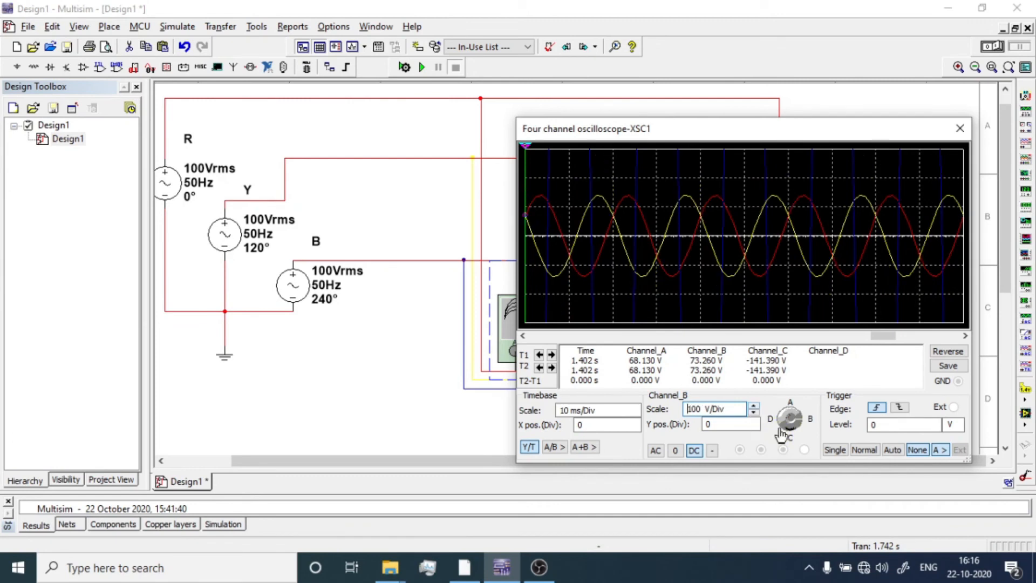
# Set the oscilloscope's channel C scale to 100 V/Div and its coupling to AC.
pyautogui.click(781, 433)
pyautogui.click(744, 415)
pyautogui.click(754, 406)
pyautogui.click(754, 407)
pyautogui.click(754, 406)
pyautogui.click(754, 406)
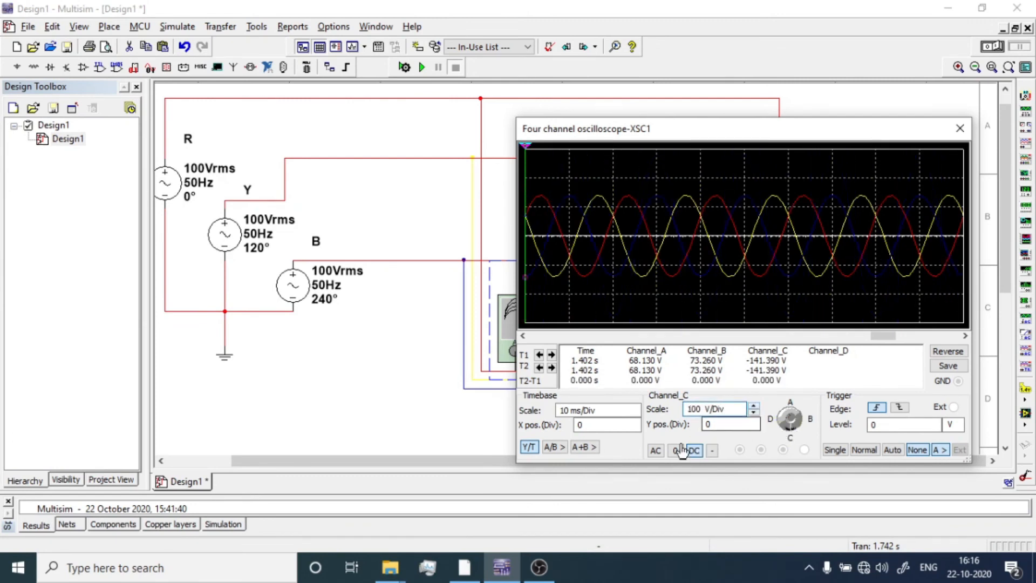
pyautogui.click(654, 451)
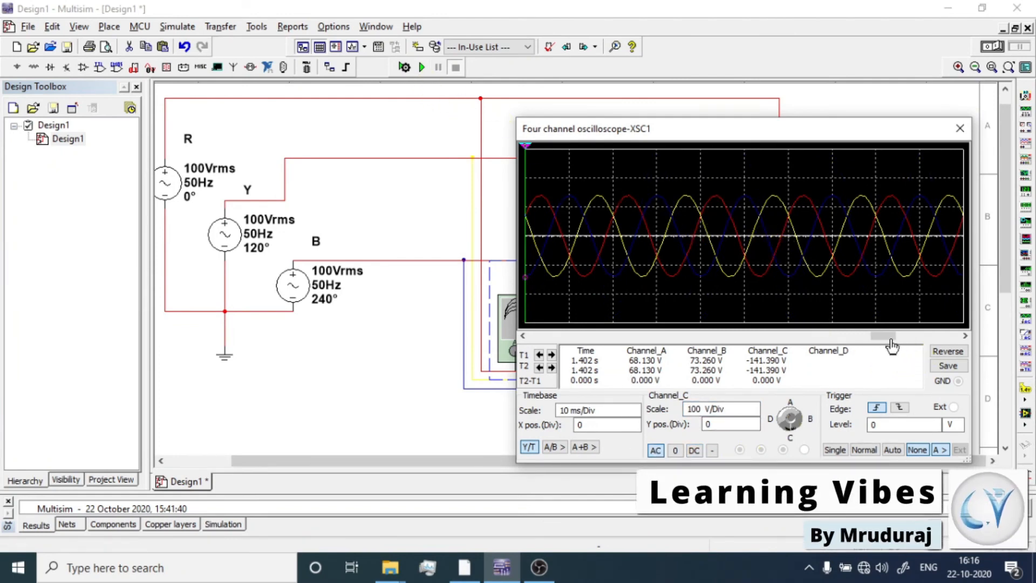
# Examine an earlier part of the three recorded phase waveforms and close the oscilloscope display.
pyautogui.moveTo(888, 336); pyautogui.dragTo(851, 340)
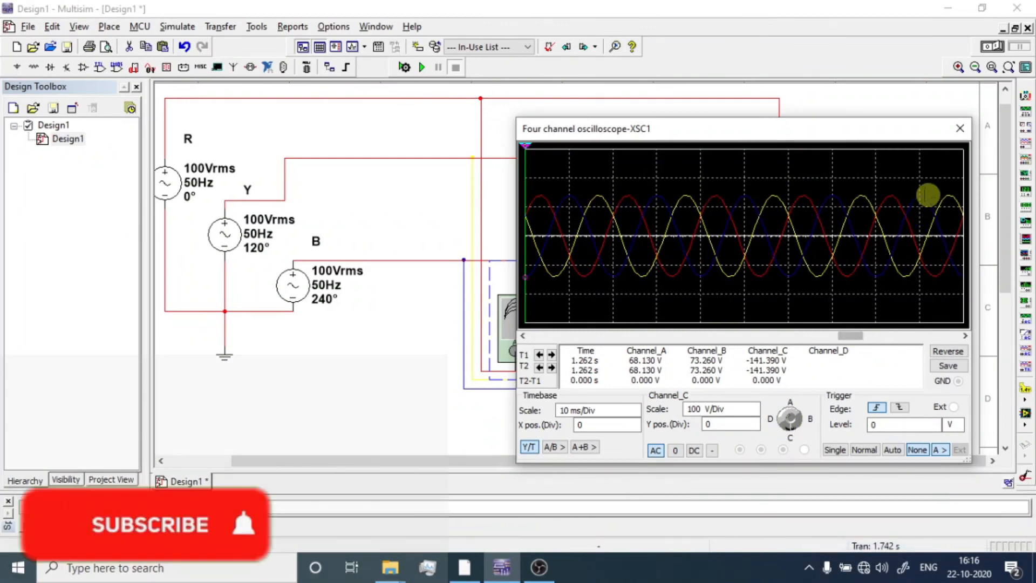
pyautogui.click(960, 129)
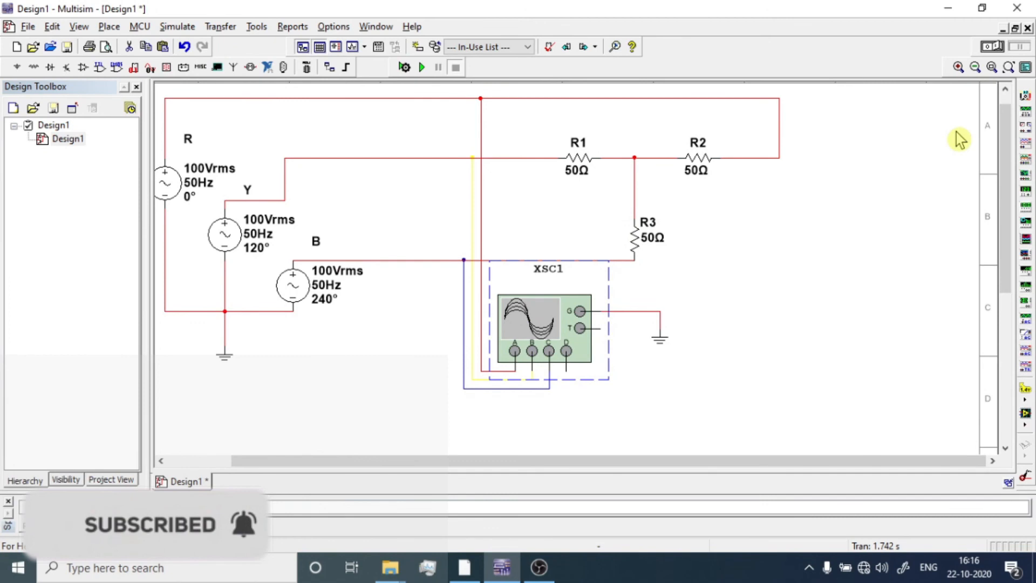
pyautogui.click(914, 184)
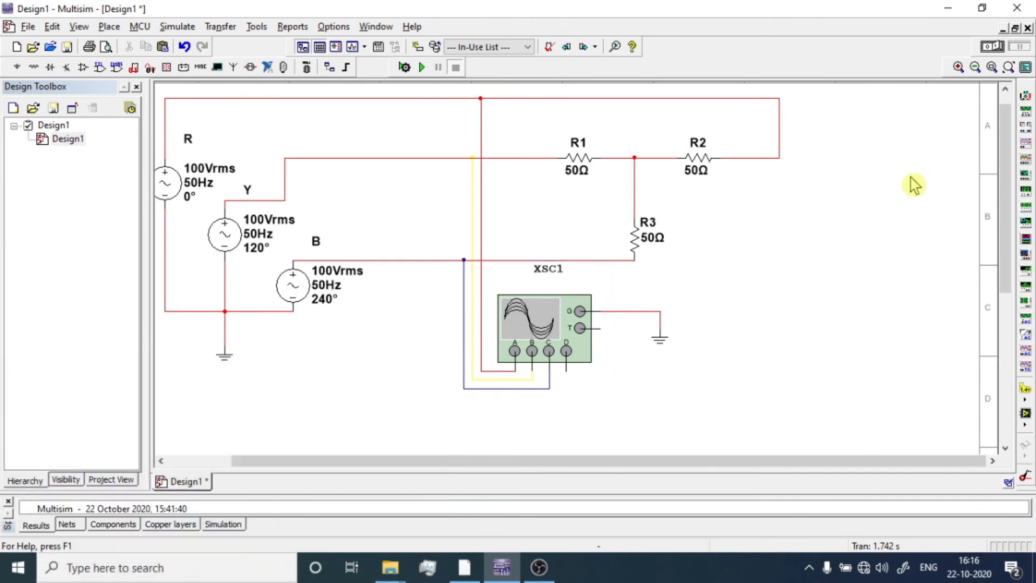
pyautogui.moveTo(875, 462); pyautogui.dragTo(838, 463)
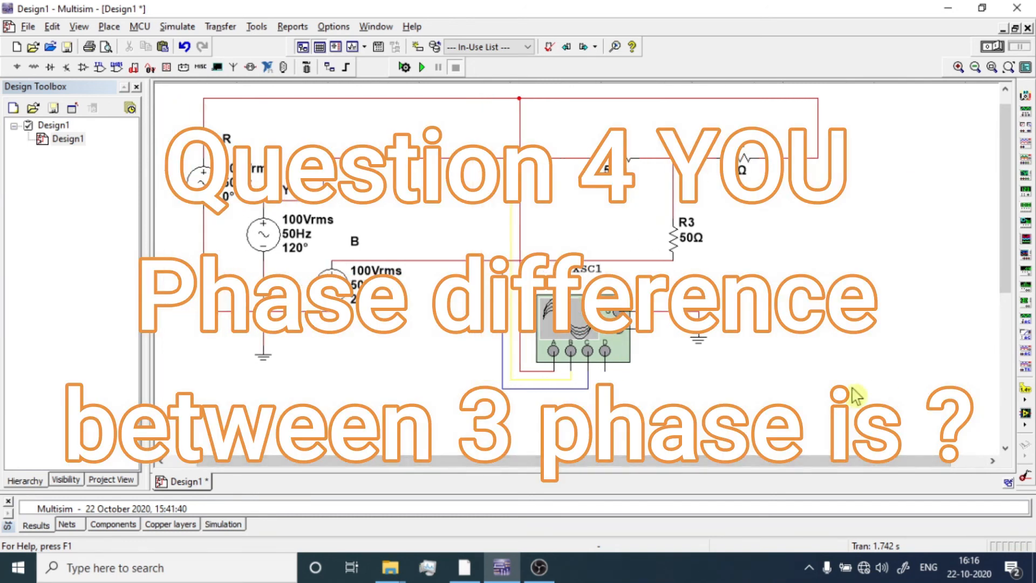
pyautogui.moveTo(1006, 199); pyautogui.dragTo(1005, 170)
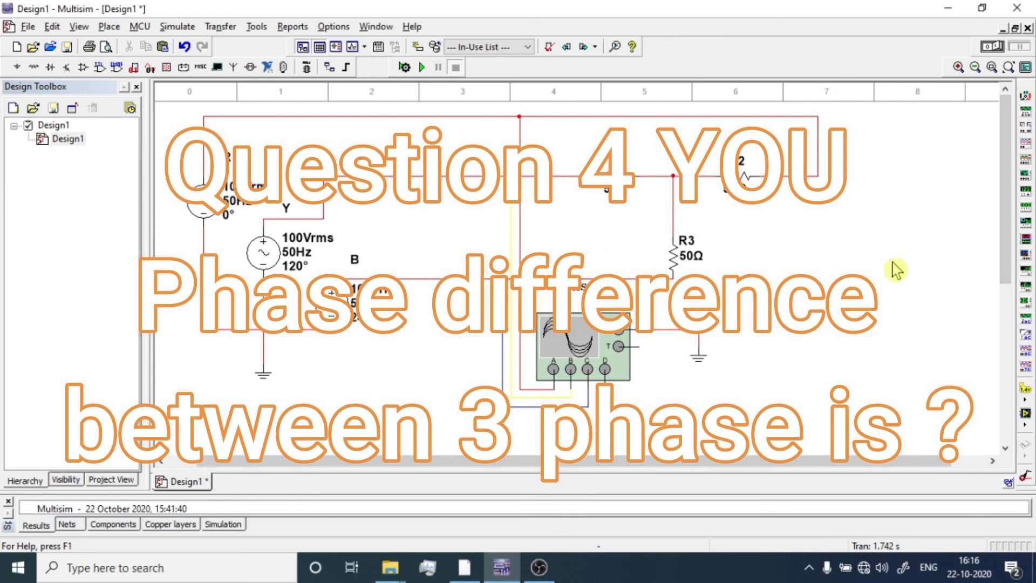